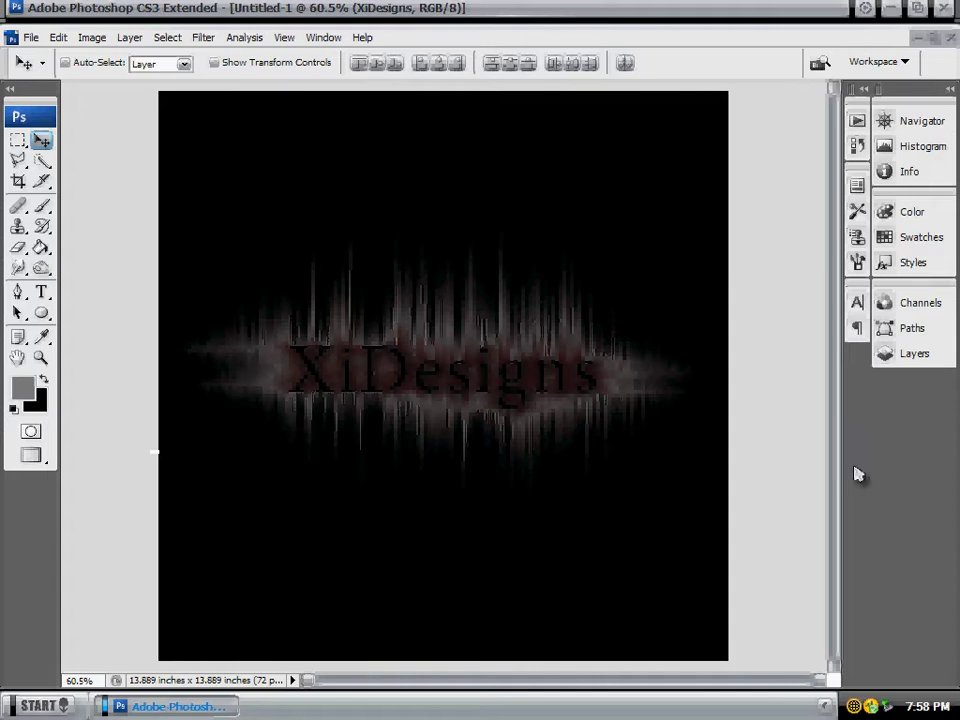
- Close the finished example document and dismiss the Open dialog without opening anything
{"action": "left_click", "coordinate": [921, 37]}
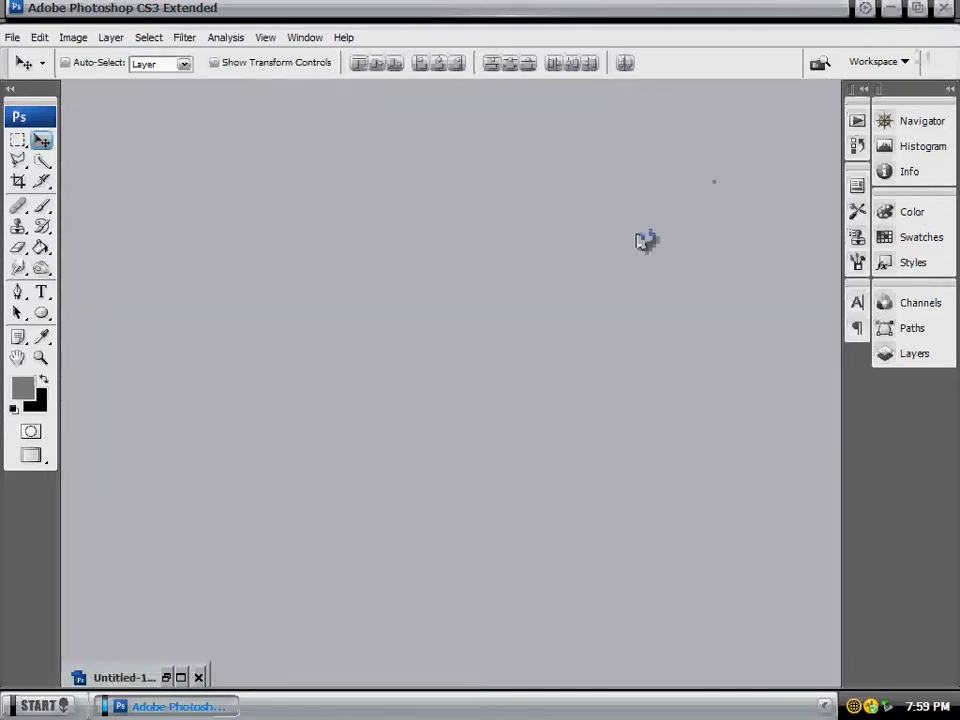
{"action": "double_click", "coordinate": [641, 241]}
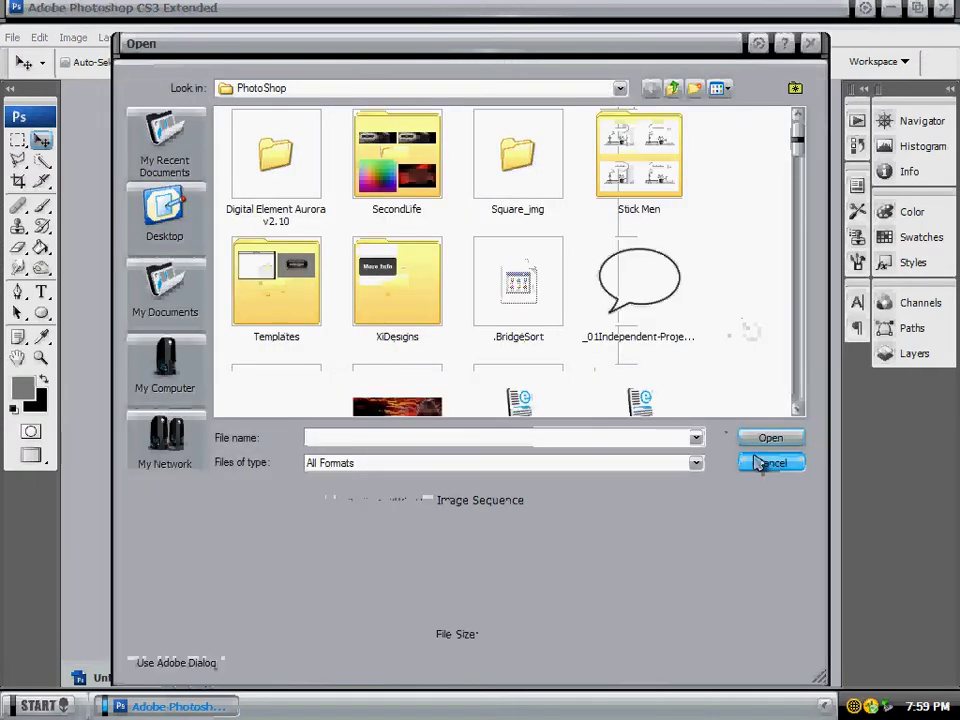
{"action": "left_click", "coordinate": [765, 462]}
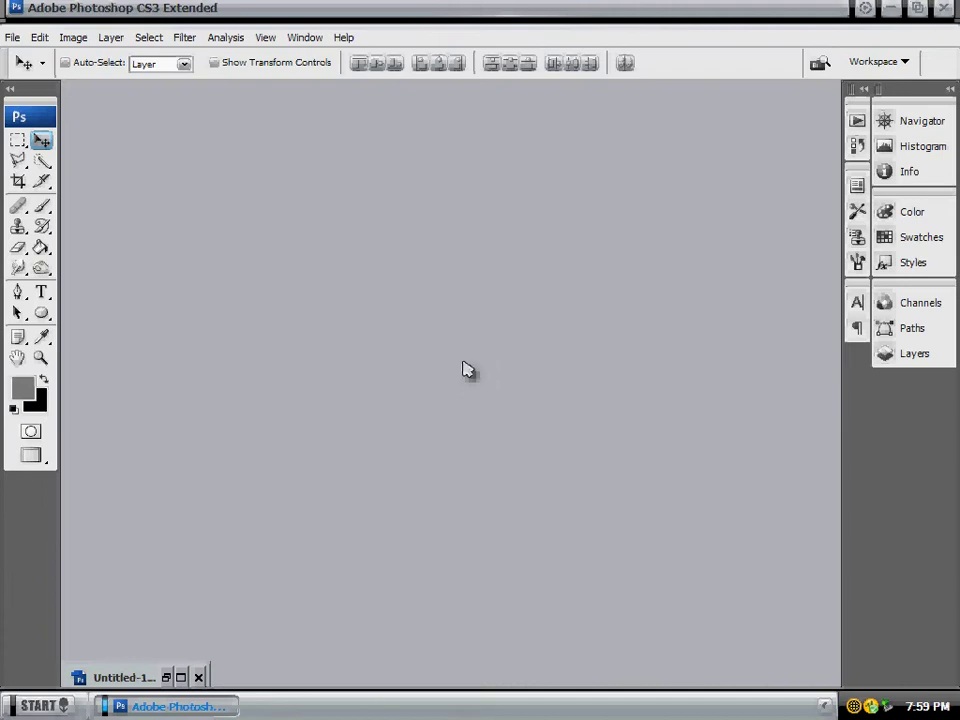
- Create a new 1000 × 1000 px, 72 ppi RGB document with a white background
{"action": "left_click", "coordinate": [13, 37]}
{"action": "left_click", "coordinate": [22, 57]}
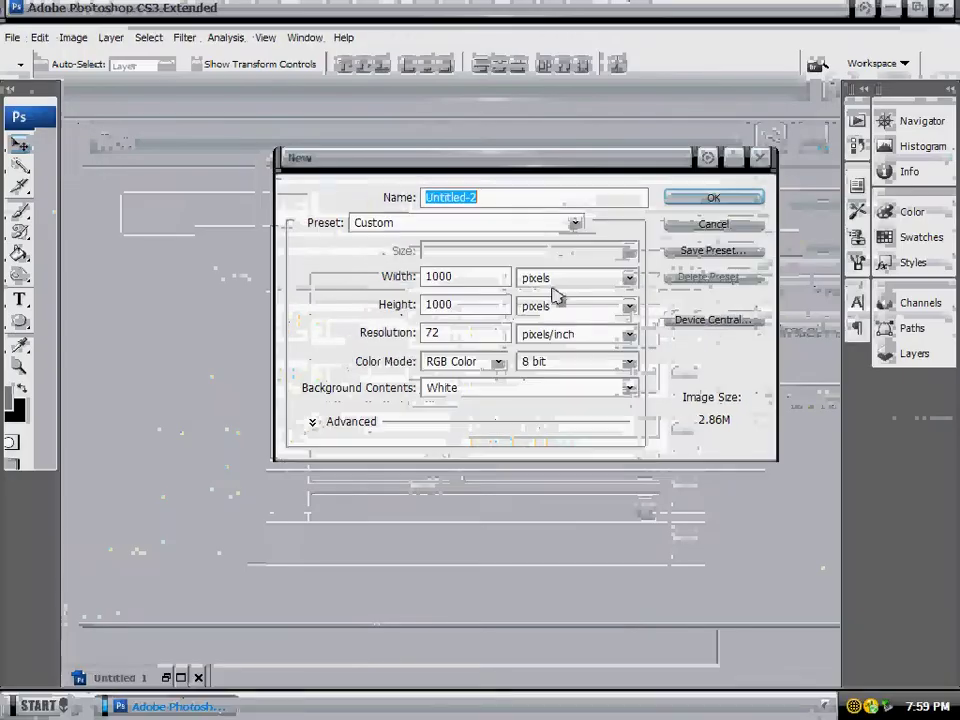
{"action": "left_click", "coordinate": [700, 200]}
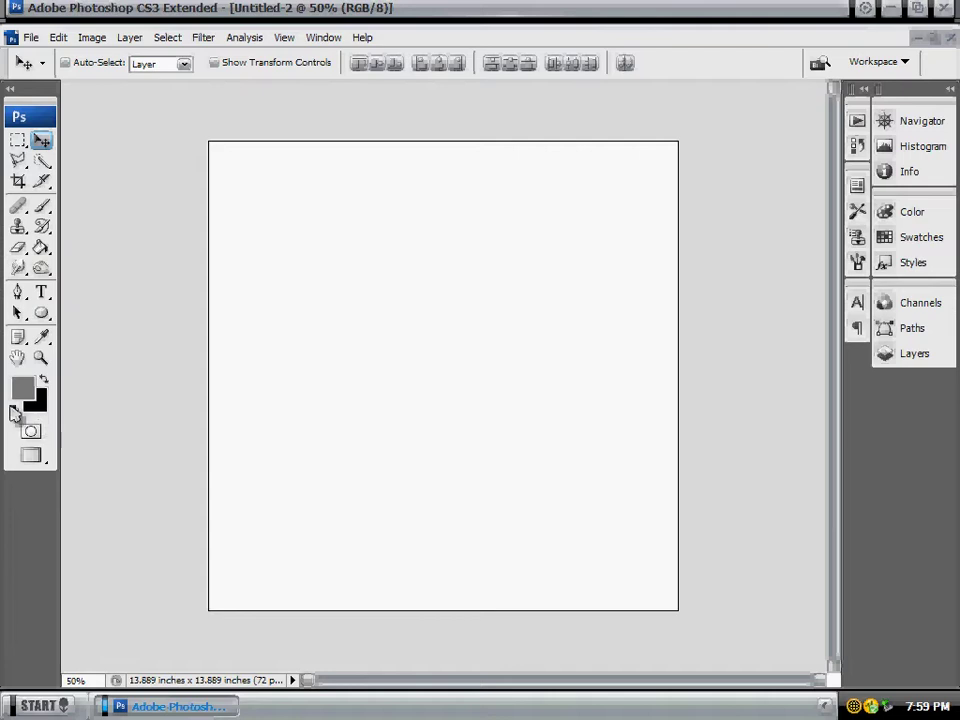
- Reset default colours, fill the canvas black, and make white the foreground colour
{"action": "left_click", "coordinate": [14, 411]}
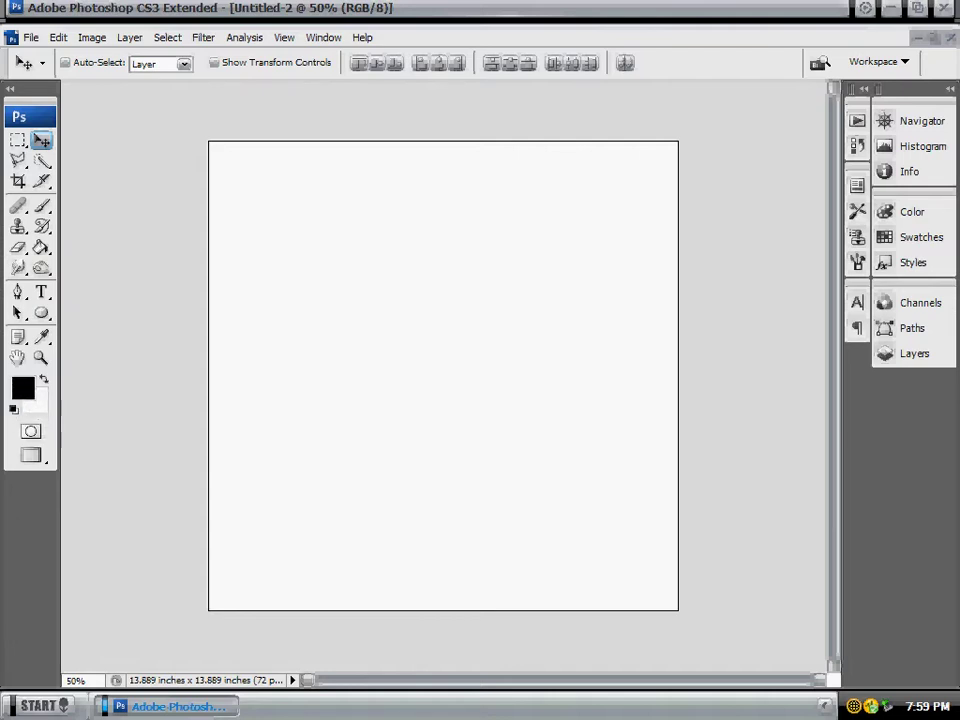
{"action": "key", "text": "alt+BackSpace"}
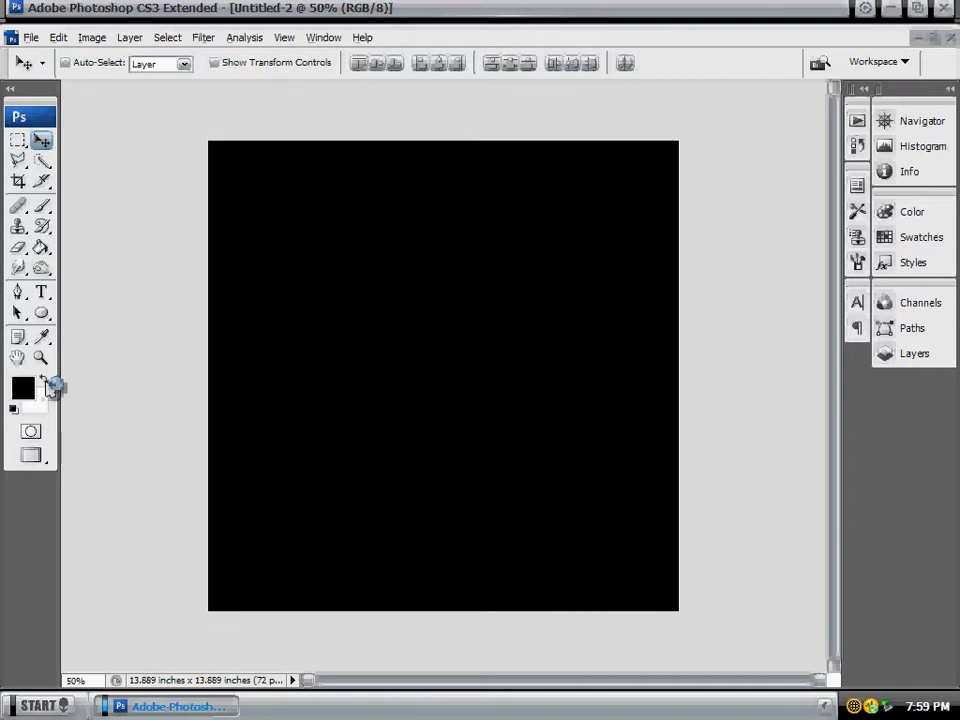
{"action": "left_click", "coordinate": [44, 379]}
- Type white 'XiDesigns' text left of centre, commit it, and move it slightly lower
{"action": "left_click", "coordinate": [41, 291]}
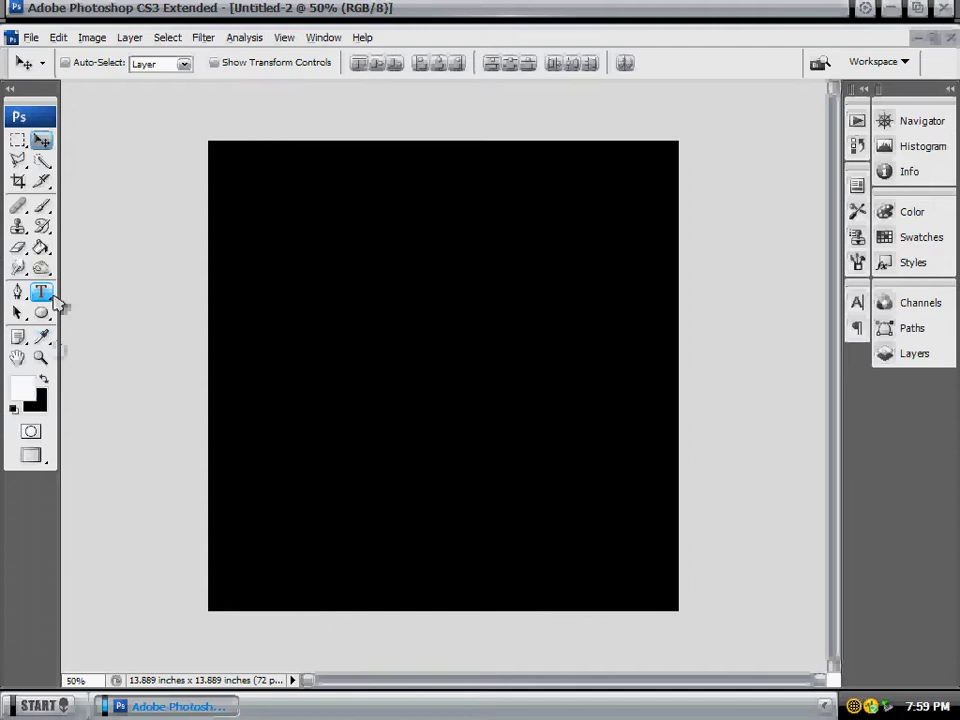
{"action": "left_click", "coordinate": [300, 356]}
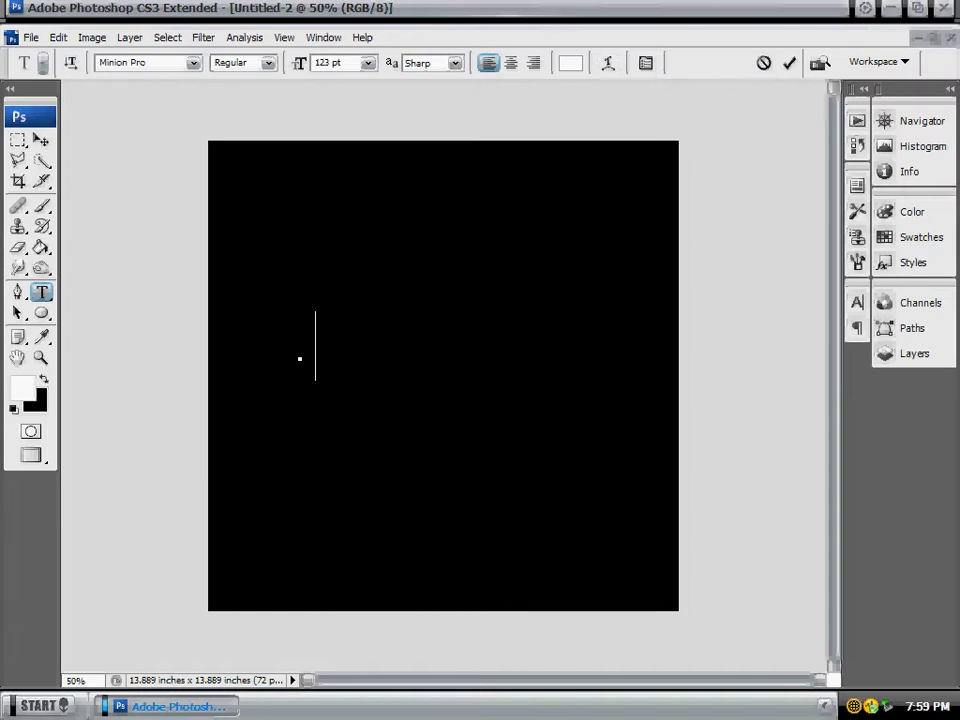
{"action": "type", "text": "XiDesigns"}
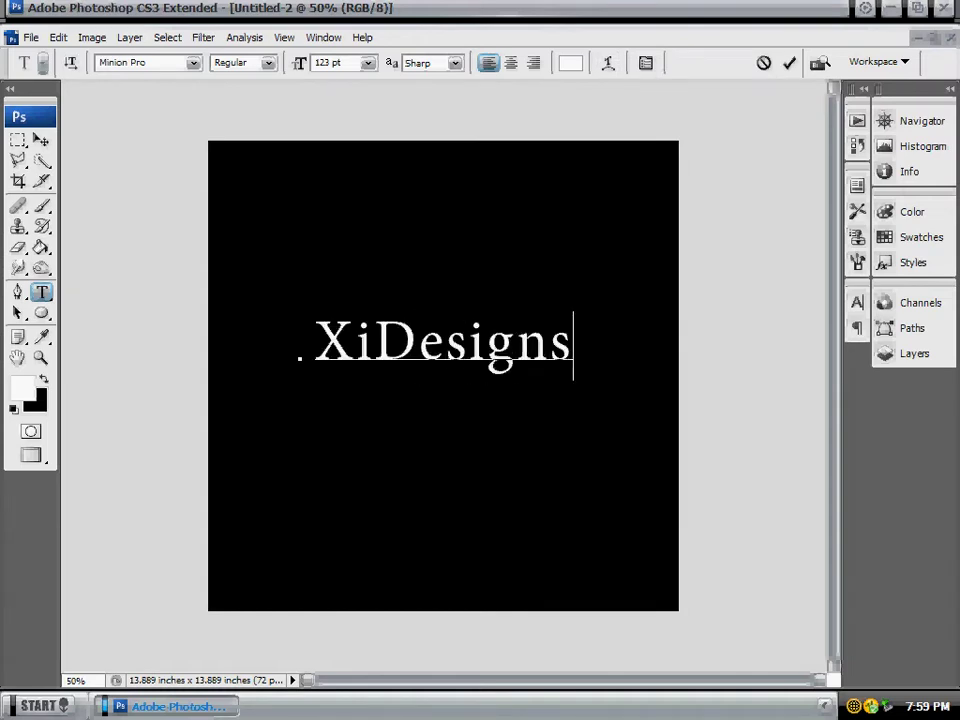
{"action": "left_click", "coordinate": [40, 140]}
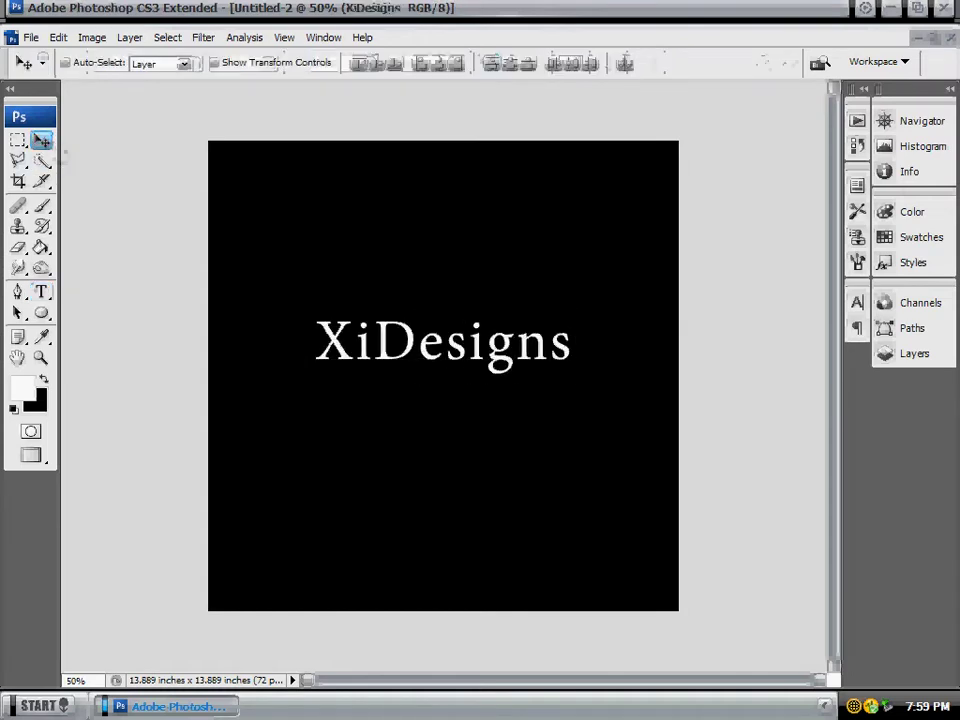
{"action": "left_click_drag", "start_coordinate": [440, 345], "coordinate": [446, 378]}
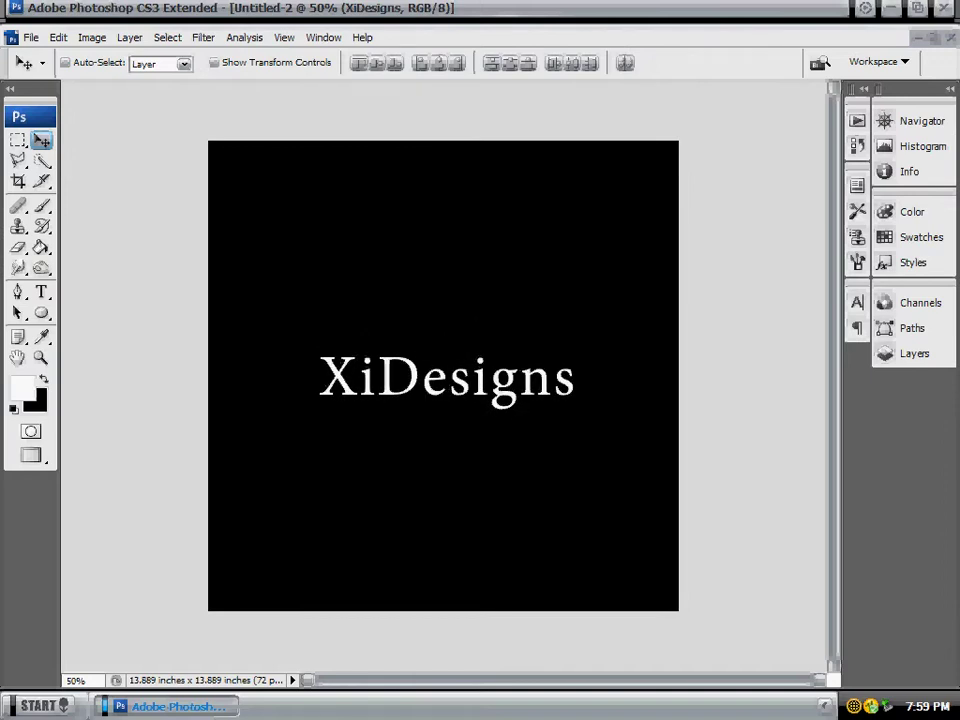
- Duplicate the XiDesigns layer with Ctrl+J, hide 'XiDesigns copy', and rasterize the original type layer
{"action": "left_click", "coordinate": [927, 363]}
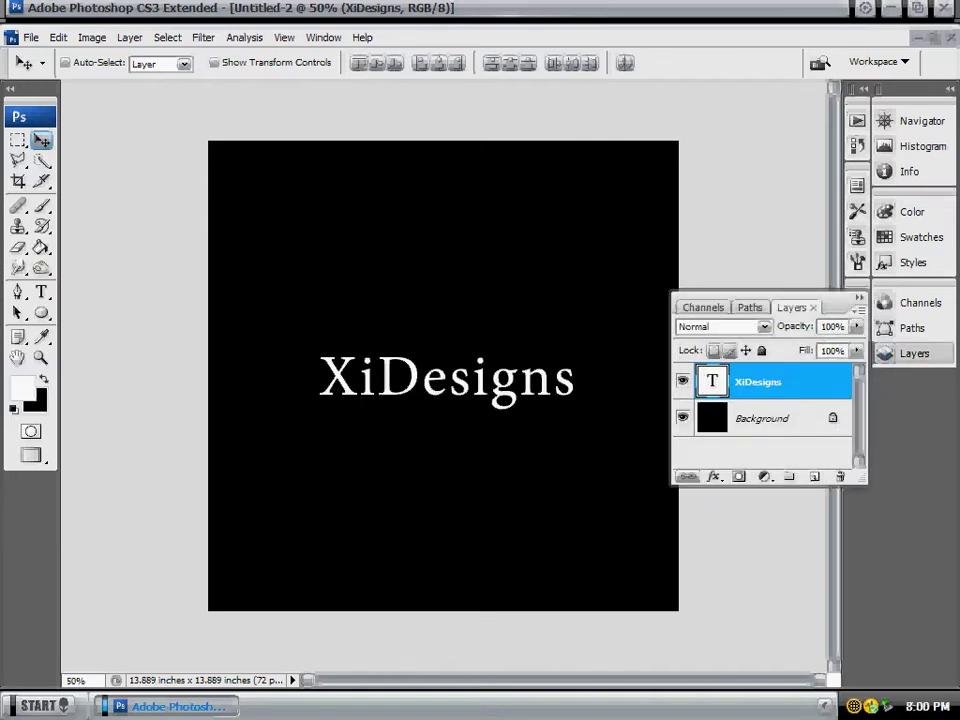
{"action": "key", "text": "ctrl+j"}
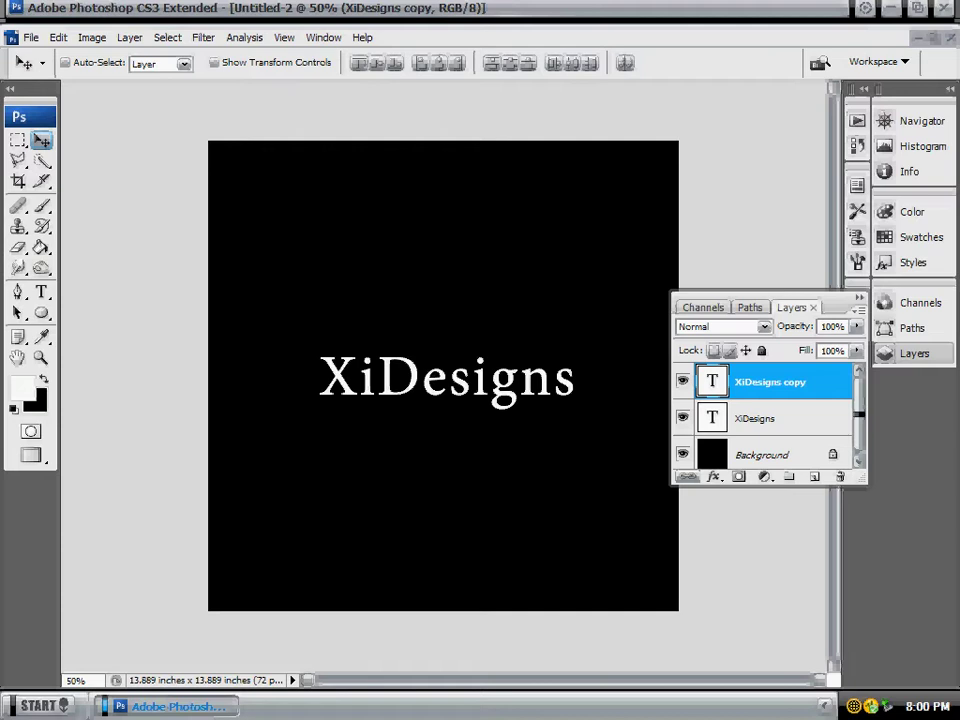
{"action": "left_click", "coordinate": [682, 381]}
{"action": "left_click", "coordinate": [770, 418]}
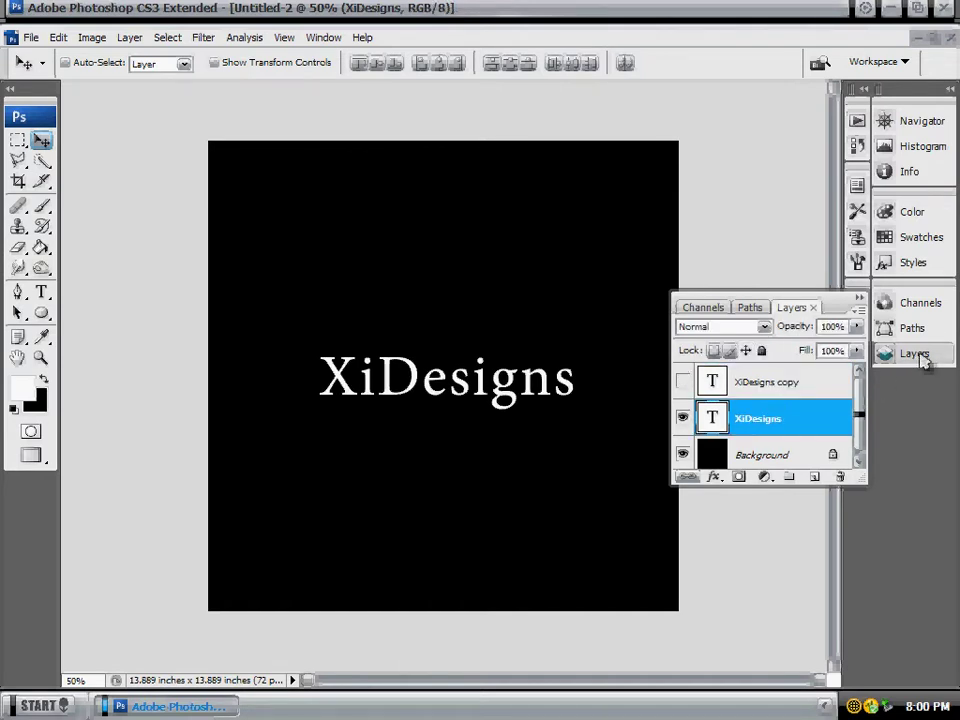
{"action": "right_click", "coordinate": [808, 432]}
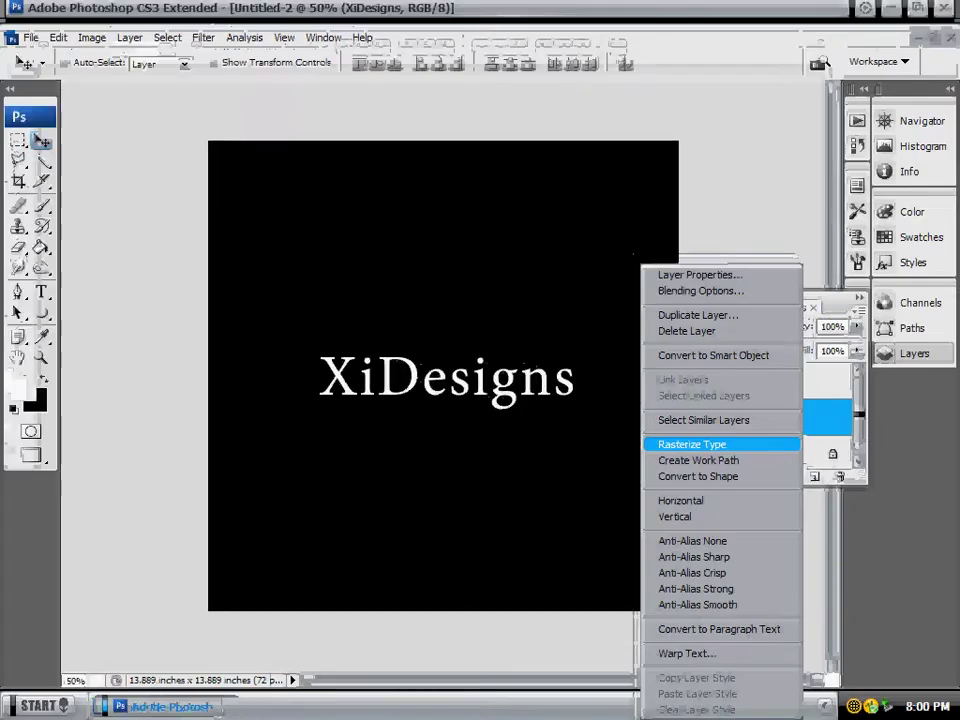
{"action": "left_click", "coordinate": [424, 369]}
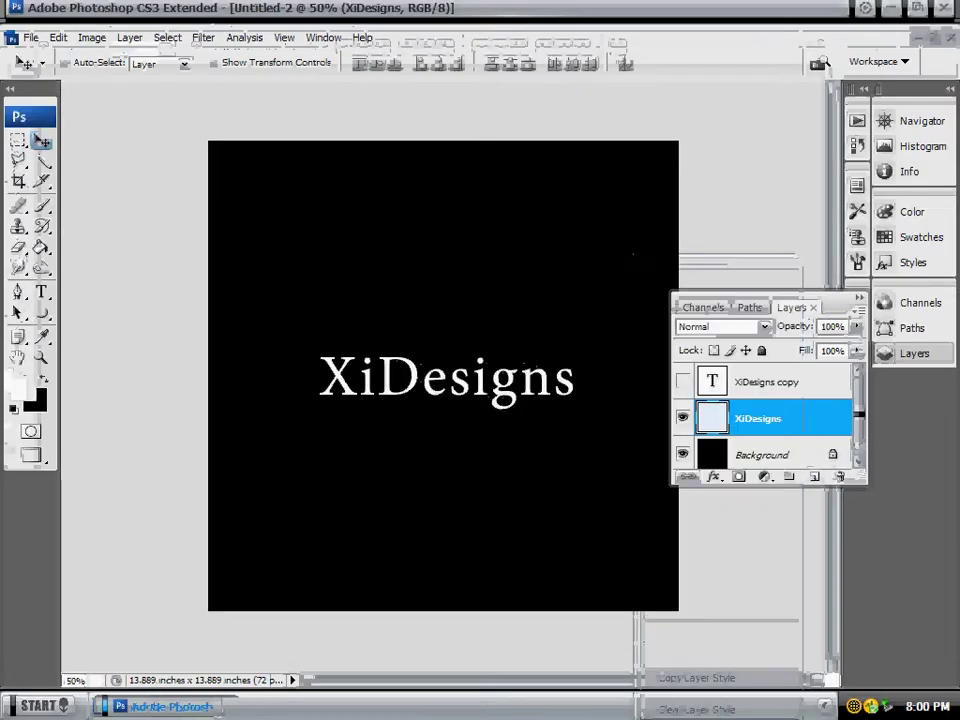
{"action": "left_click", "coordinate": [925, 353]}
- Apply the Stylize Wind filter from the right, then repeat it twice with Ctrl+F
{"action": "left_click", "coordinate": [210, 40]}
{"action": "mouse_move", "coordinate": [216, 338]}
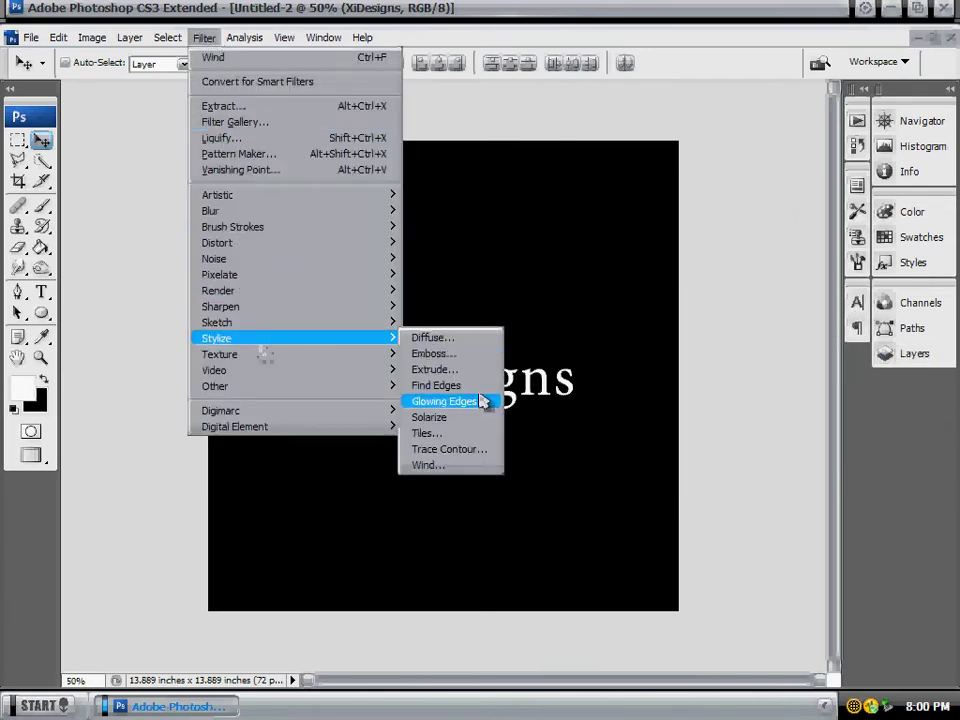
{"action": "left_click", "coordinate": [456, 465]}
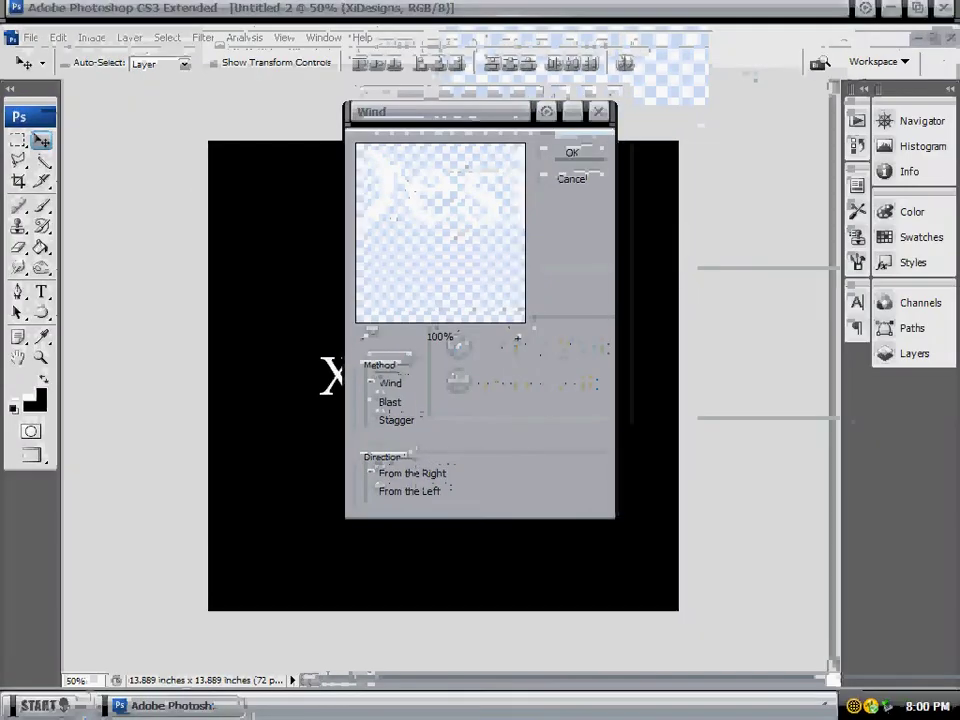
{"action": "left_click", "coordinate": [568, 152]}
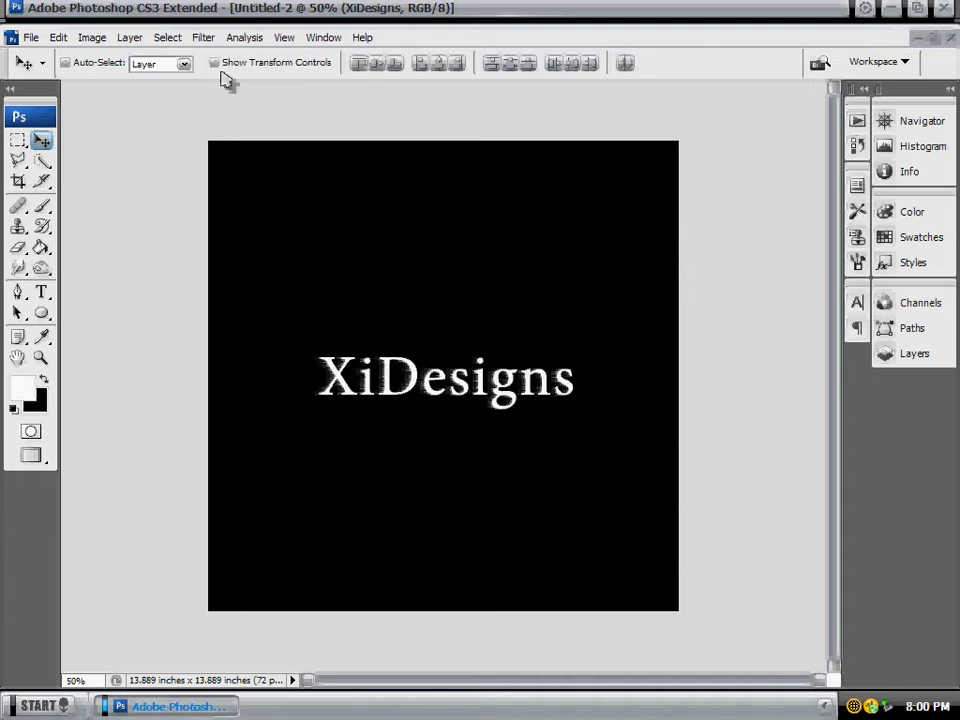
{"action": "left_click", "coordinate": [207, 39]}
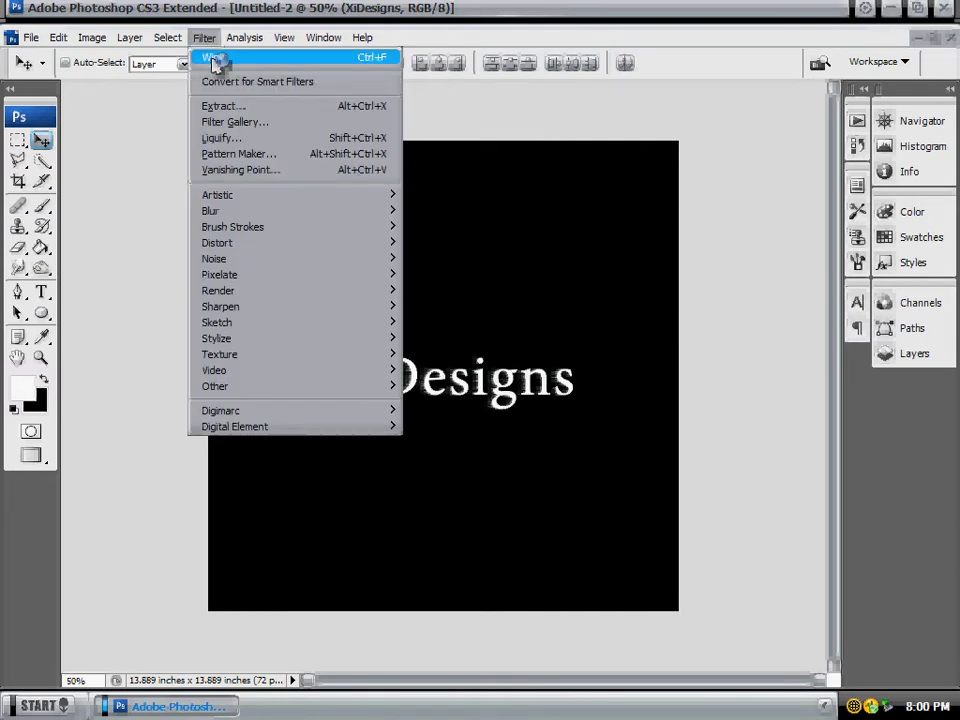
{"action": "key", "text": "Escape"}
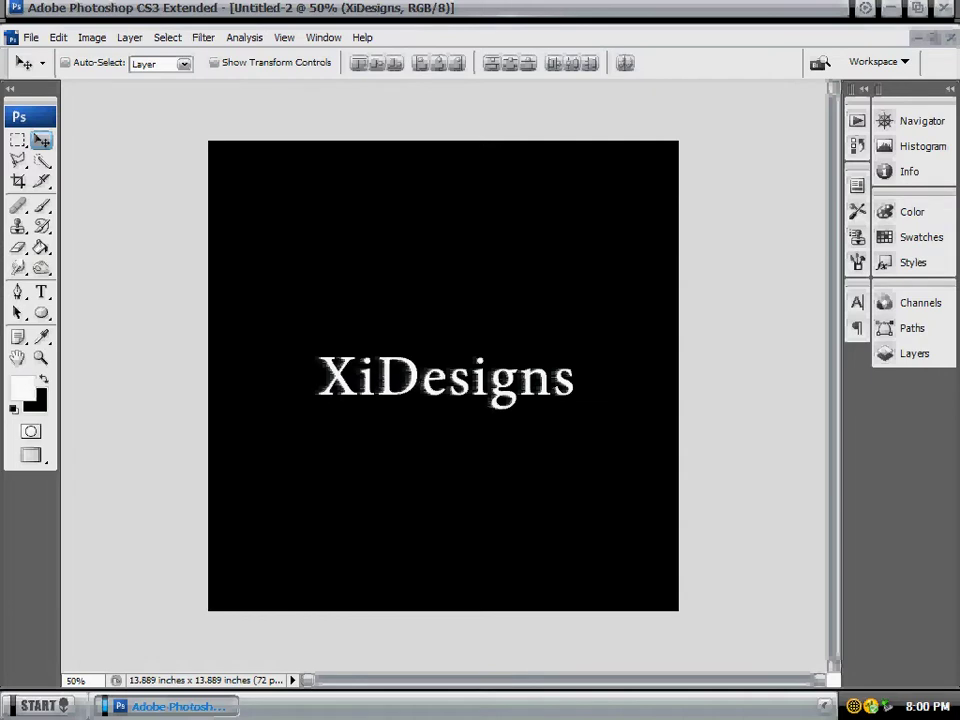
{"action": "key", "text": "ctrl+f"}
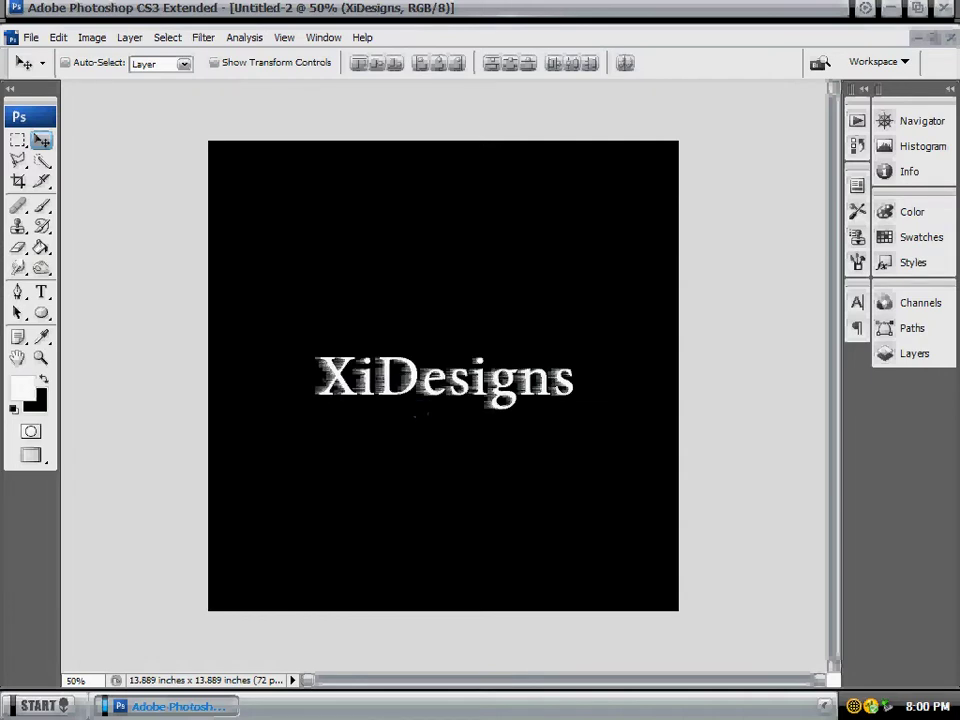
{"action": "key", "text": "ctrl+f"}
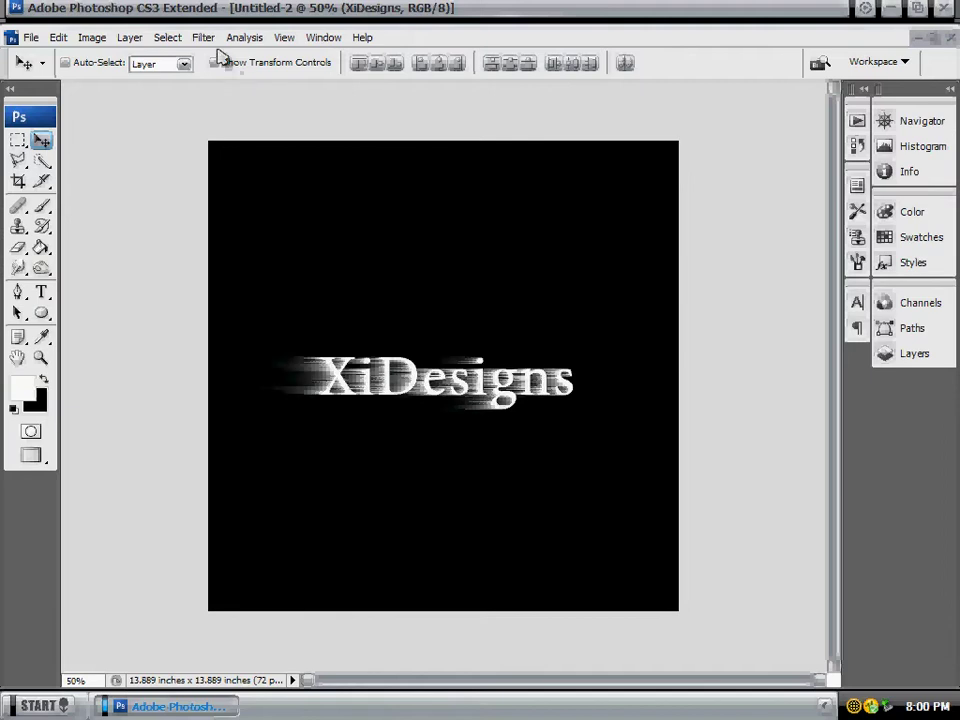
- Apply the Wind filter again with direction From the Left
{"action": "left_click", "coordinate": [204, 37]}
{"action": "mouse_move", "coordinate": [217, 338]}
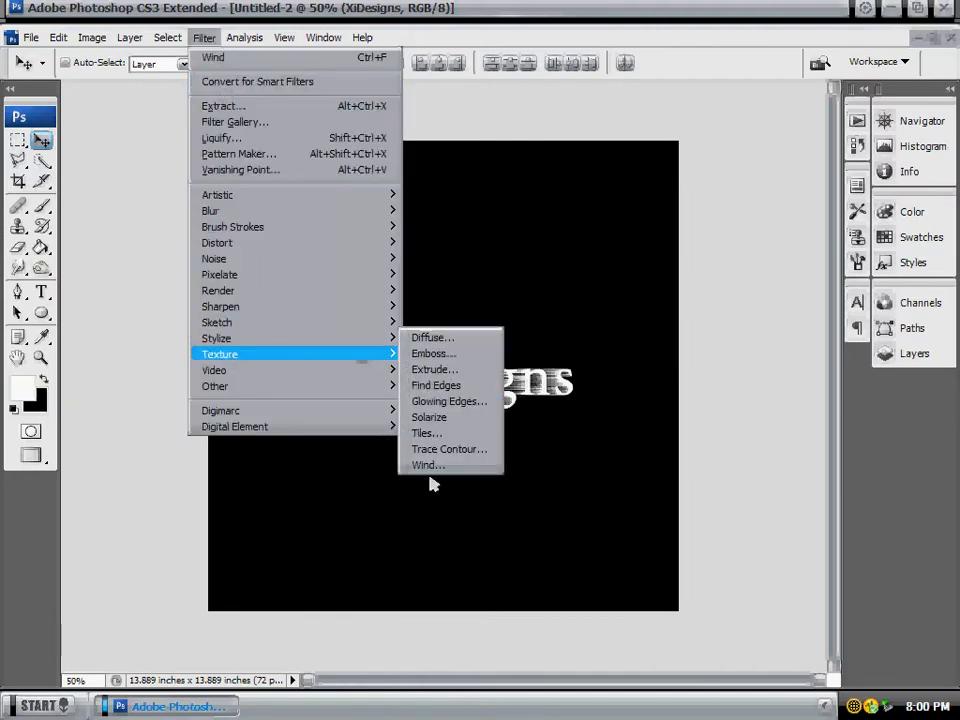
{"action": "left_click", "coordinate": [439, 467]}
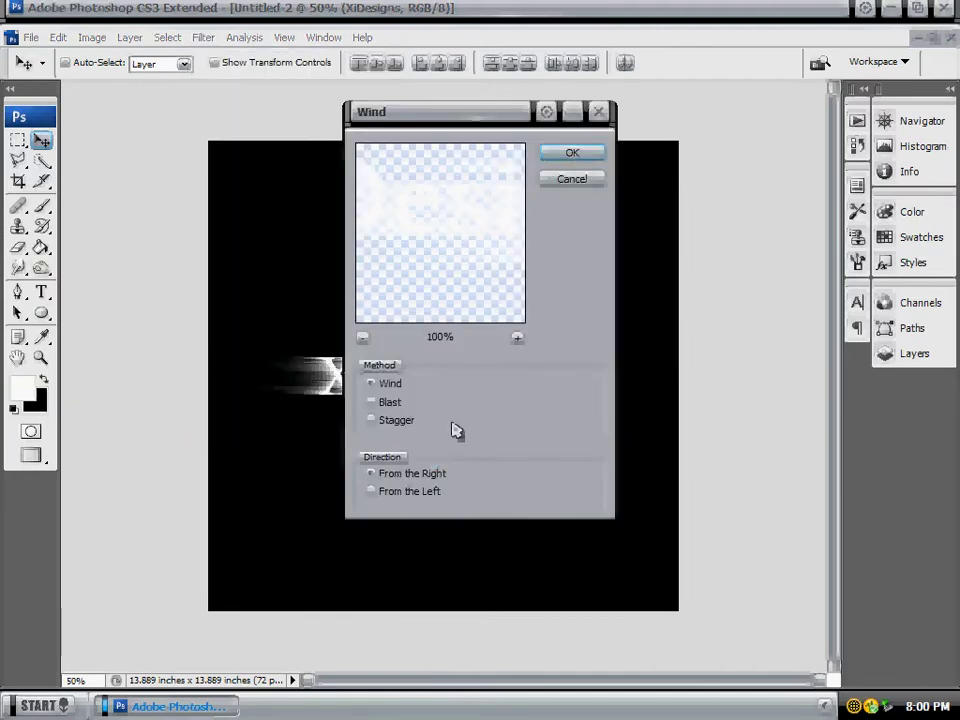
{"action": "left_click", "coordinate": [428, 494]}
{"action": "left_click", "coordinate": [574, 153]}
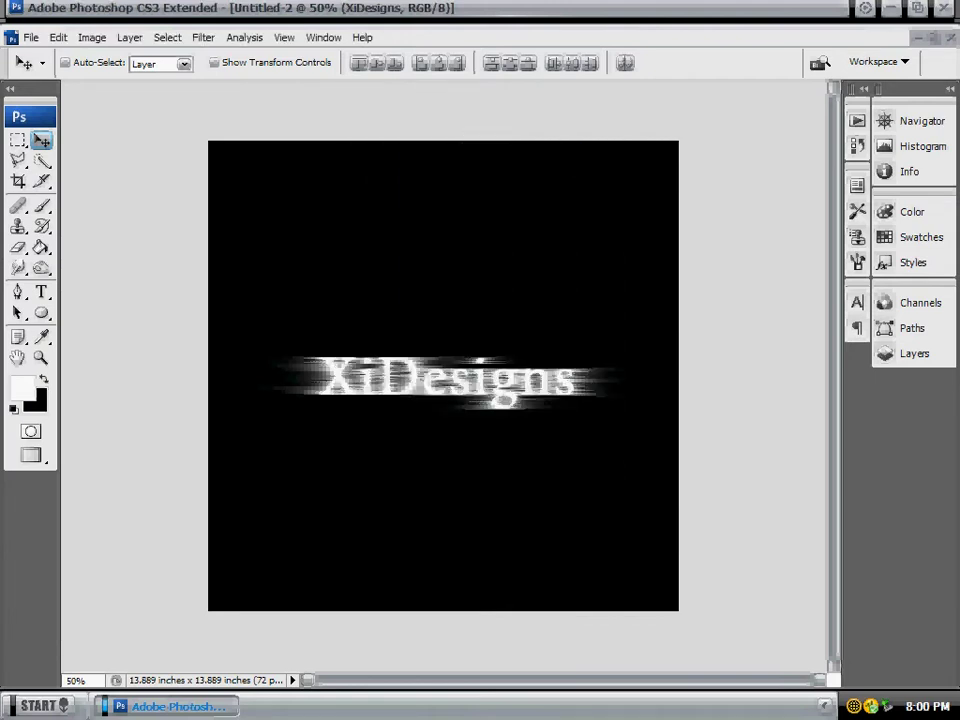
- Rotate the canvas 90° CW and apply Wind from the right three times
{"action": "left_click", "coordinate": [94, 37]}
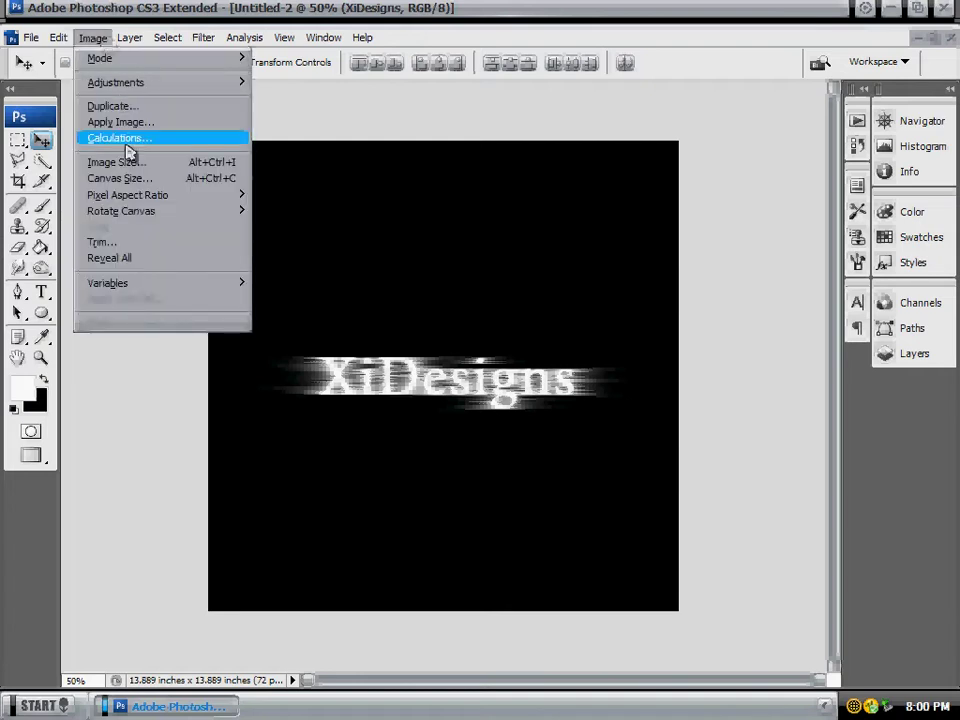
{"action": "mouse_move", "coordinate": [121, 211]}
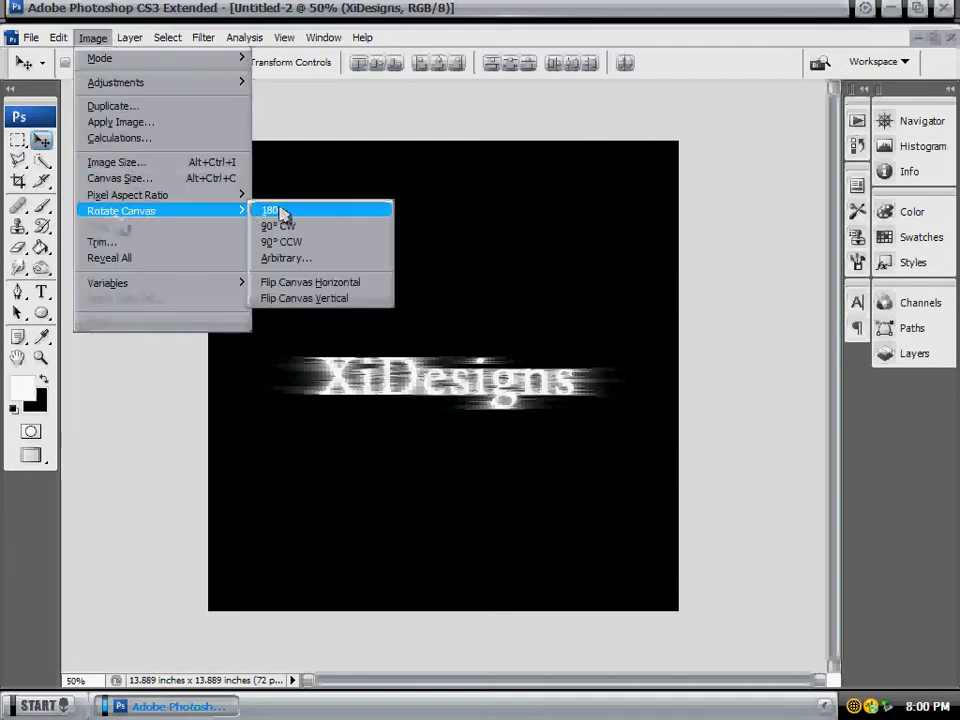
{"action": "left_click", "coordinate": [295, 228]}
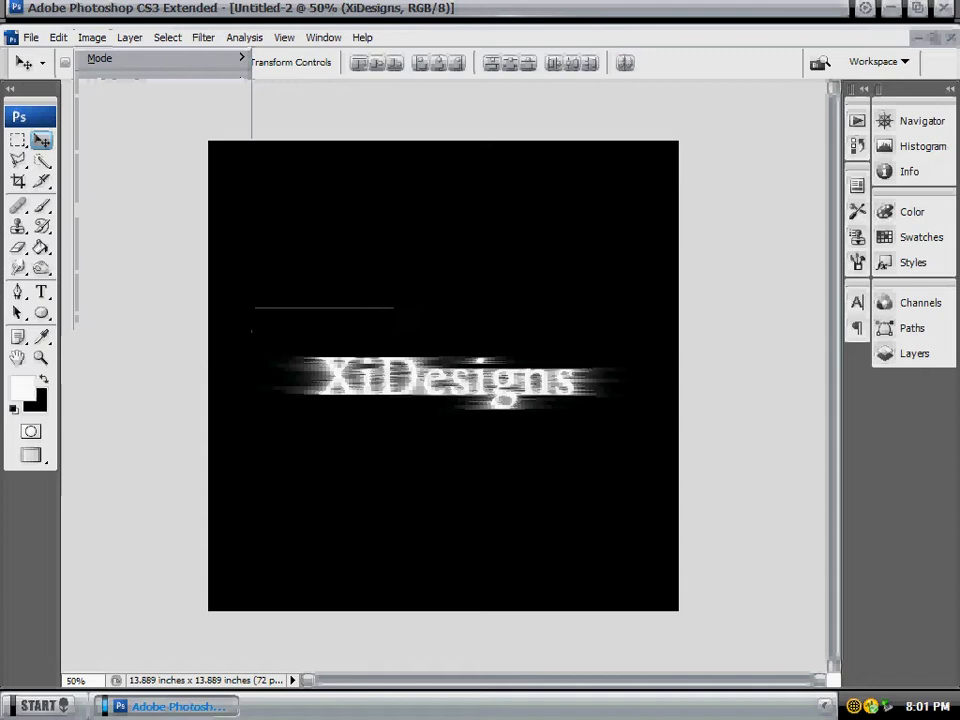
{"action": "left_click", "coordinate": [210, 40]}
{"action": "mouse_move", "coordinate": [216, 338]}
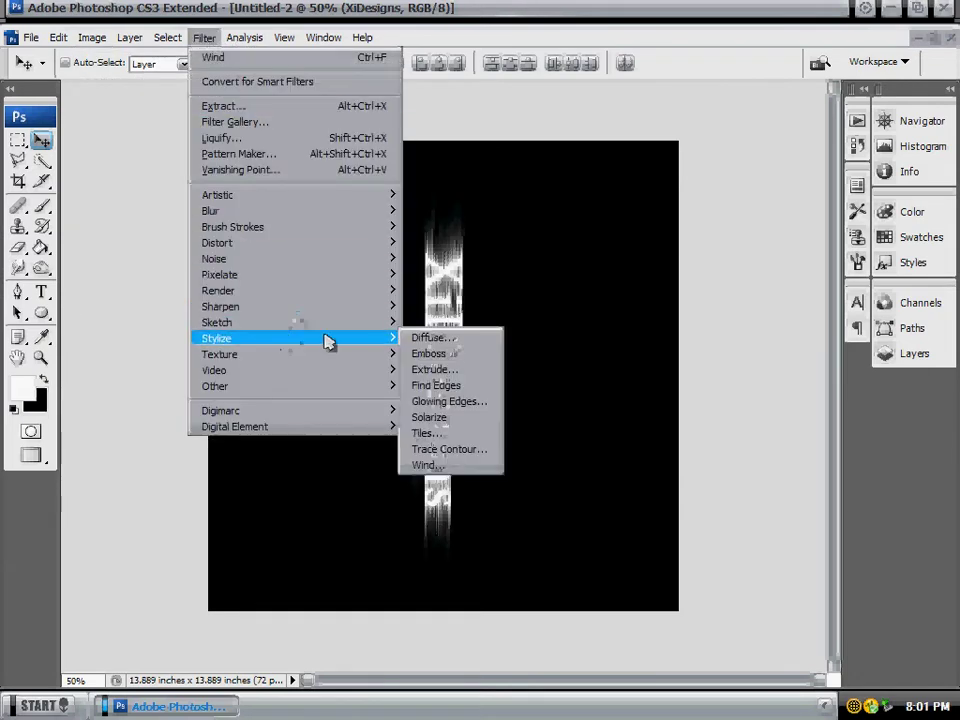
{"action": "left_click", "coordinate": [426, 465]}
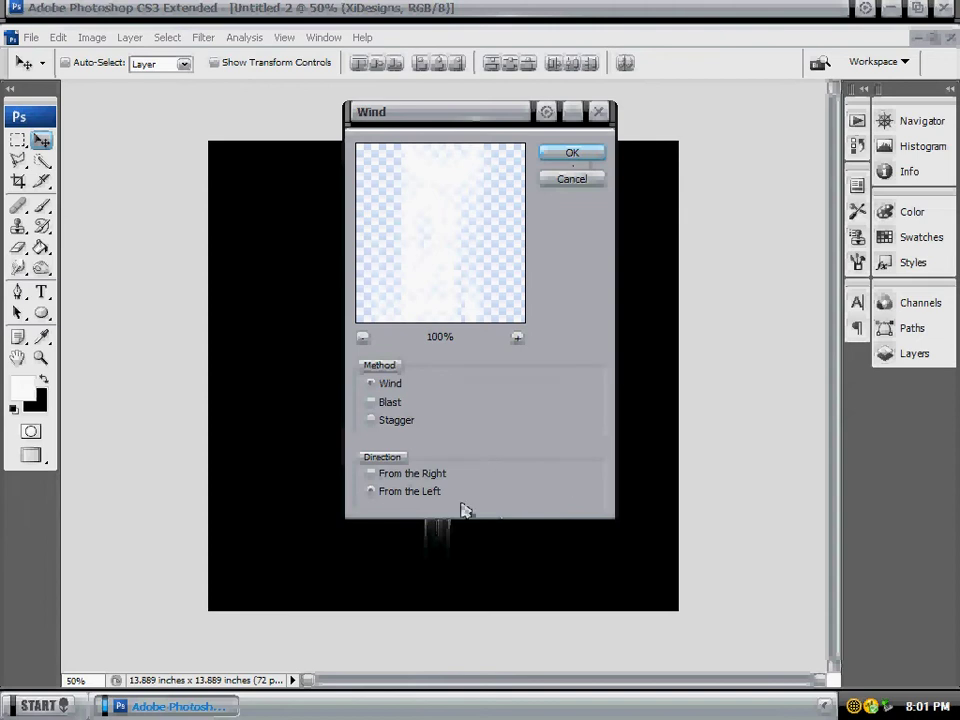
{"action": "left_click", "coordinate": [430, 474]}
{"action": "left_click", "coordinate": [566, 155]}
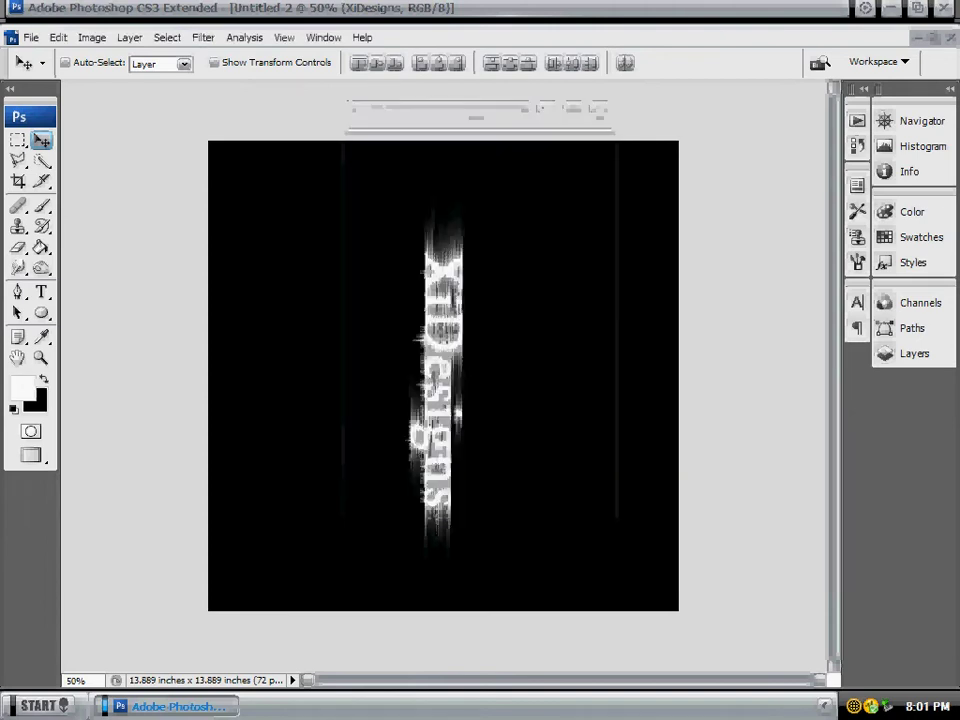
{"action": "key", "text": "ctrl+f"}
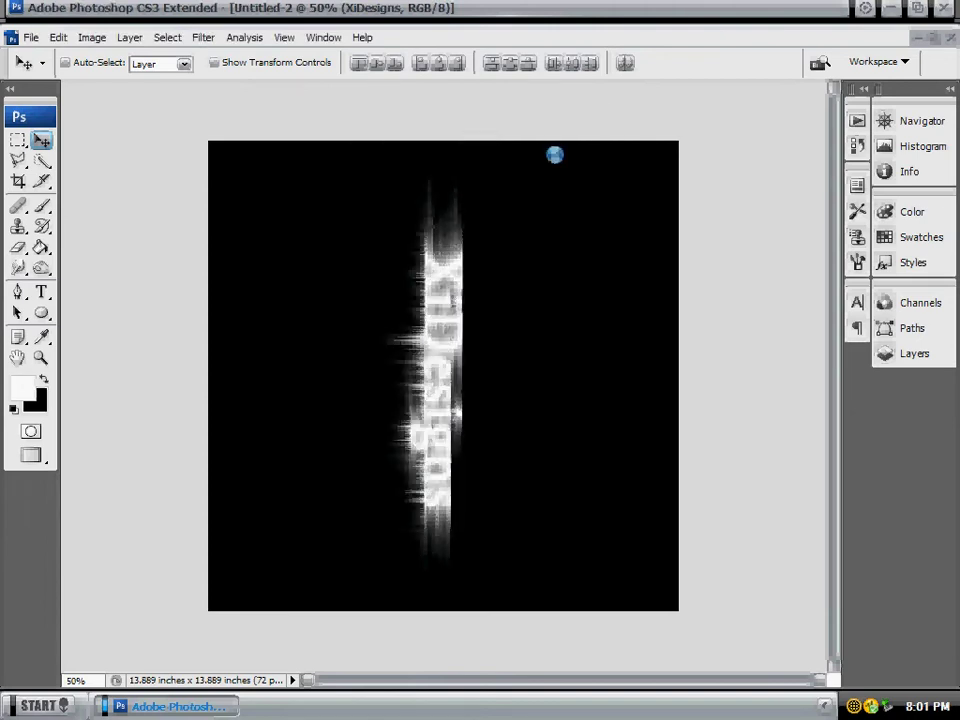
{"action": "key", "text": "ctrl+f"}
{"action": "key", "text": "ctrl+f"}
- Apply one more Wind pass, then rotate the canvas back to horizontal
{"action": "left_click", "coordinate": [212, 39]}
{"action": "mouse_move", "coordinate": [216, 338]}
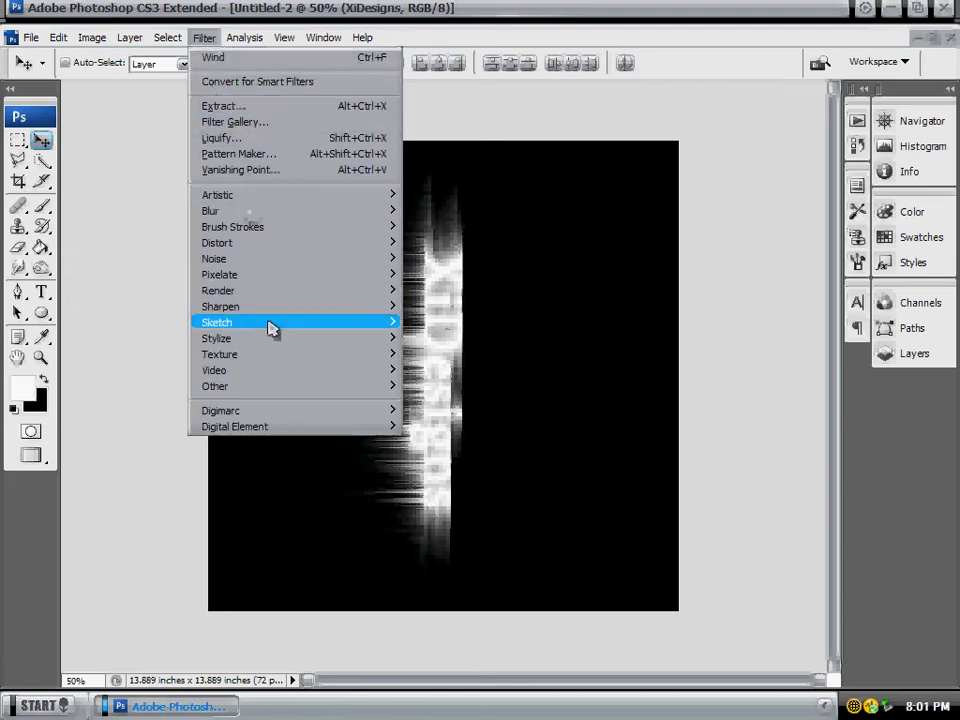
{"action": "left_click", "coordinate": [428, 466]}
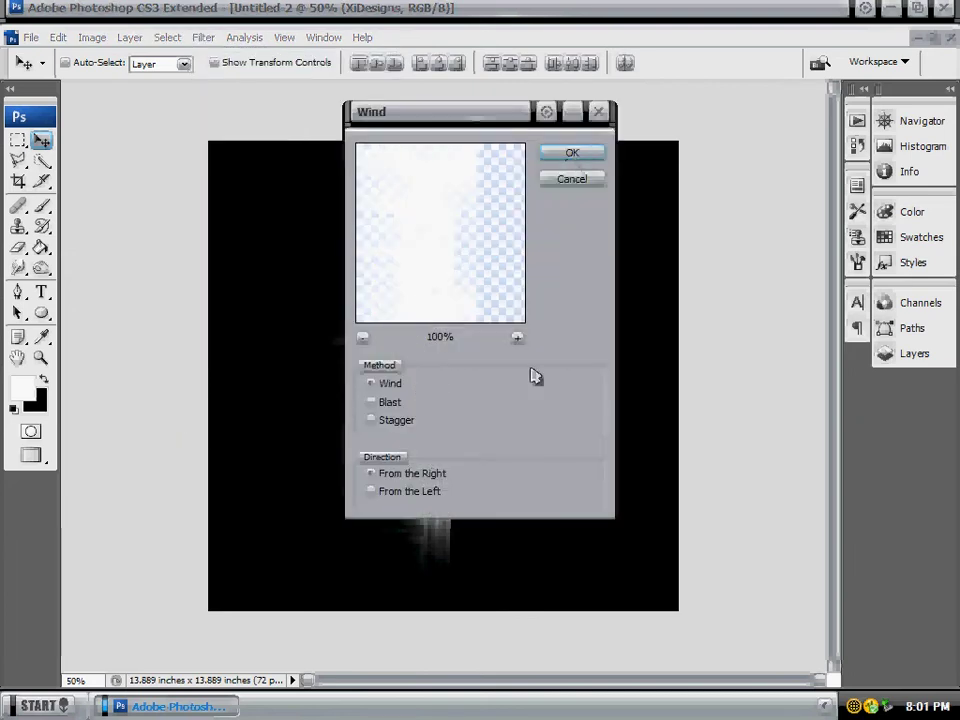
{"action": "left_click", "coordinate": [586, 156]}
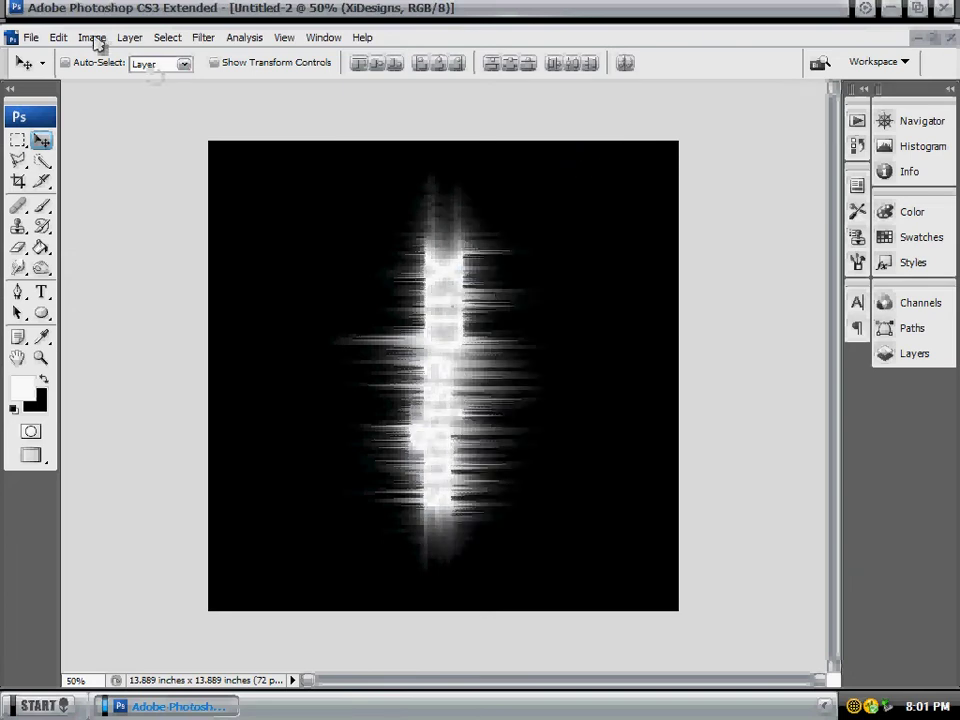
{"action": "left_click", "coordinate": [93, 38]}
{"action": "mouse_move", "coordinate": [121, 211]}
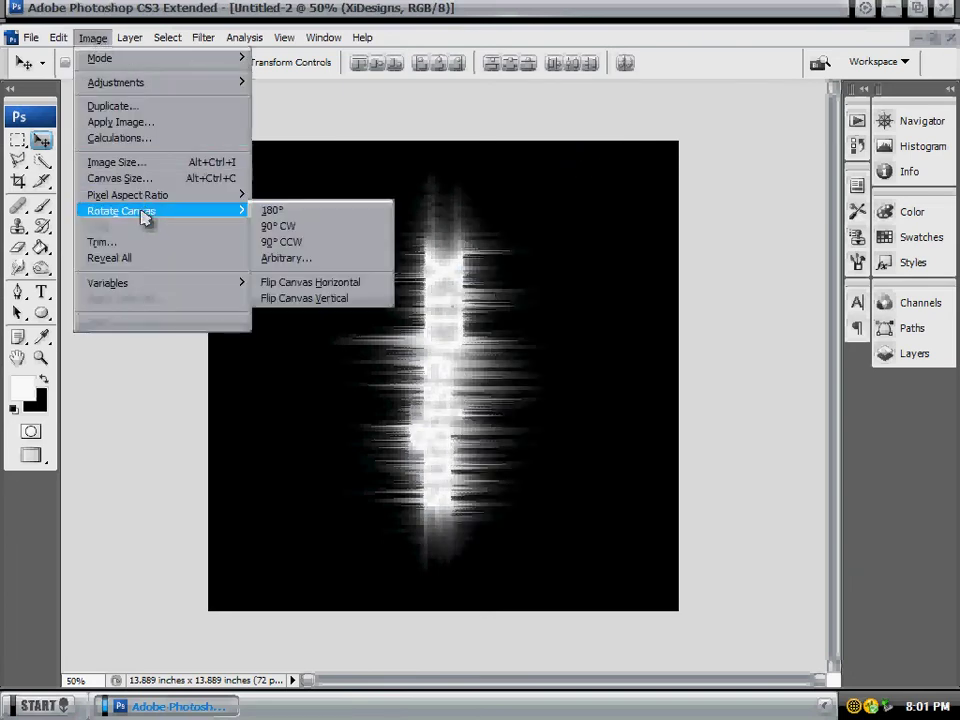
{"action": "left_click", "coordinate": [313, 243]}
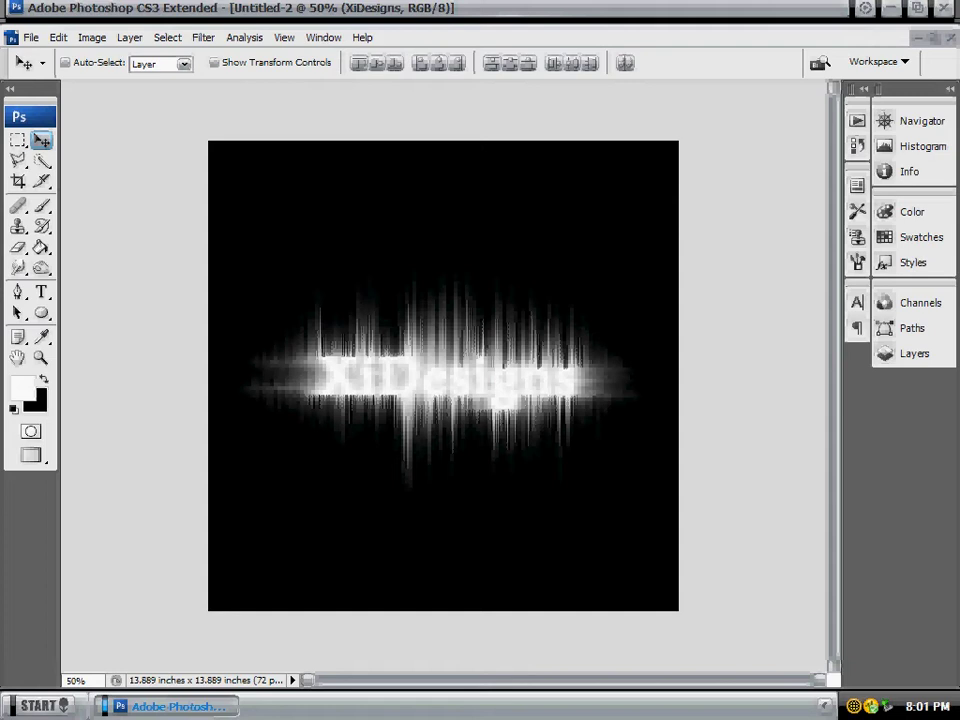
- Colorize the streaks via Hue/Saturation with Hue 0, Saturation 72, Lightness -88
{"action": "left_click", "coordinate": [93, 38]}
{"action": "mouse_move", "coordinate": [116, 82]}
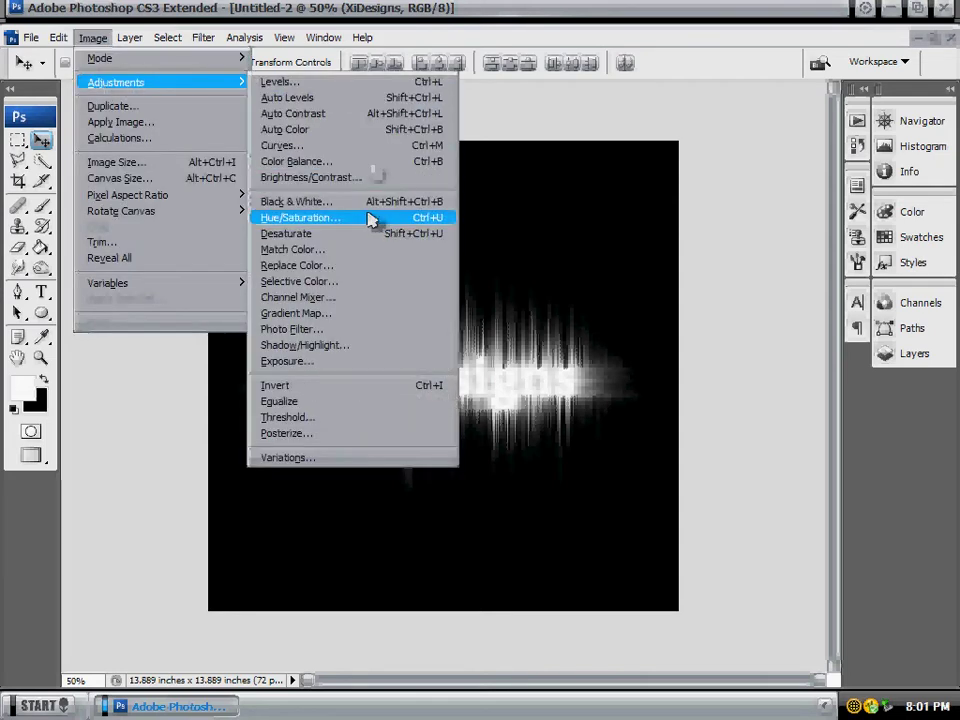
{"action": "left_click", "coordinate": [373, 218]}
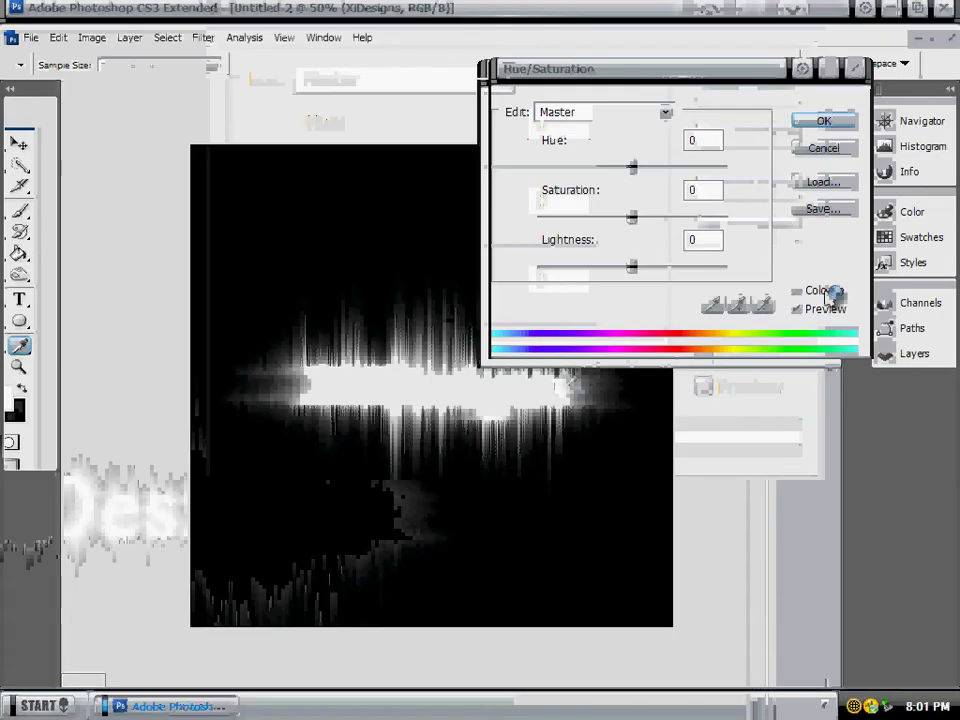
{"action": "left_click", "coordinate": [800, 283]}
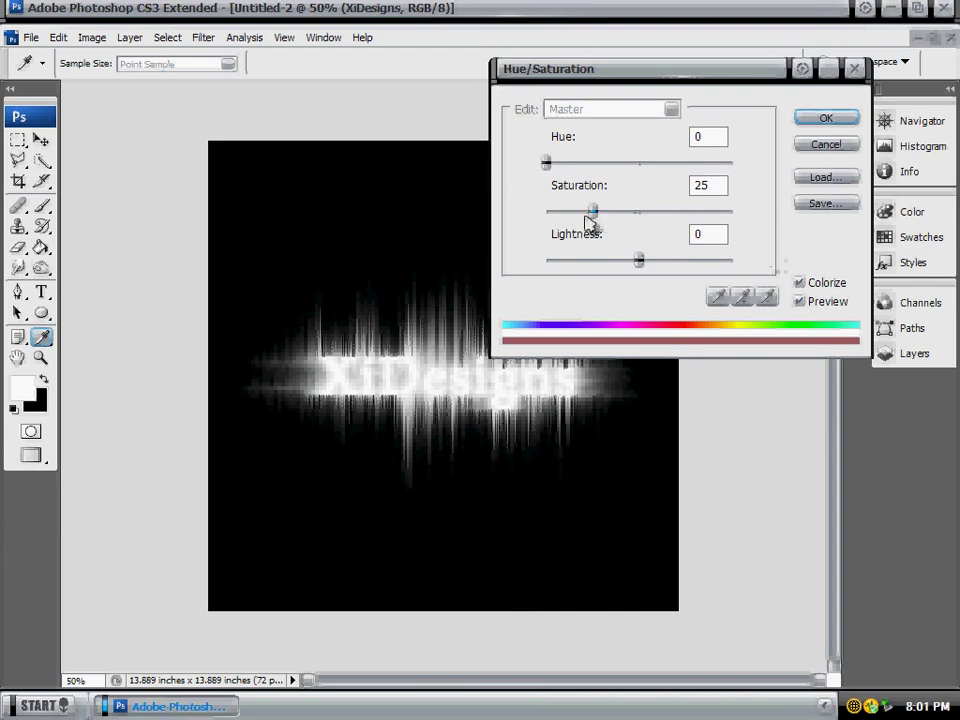
{"action": "left_click", "coordinate": [641, 262]}
{"action": "left_click_drag", "start_coordinate": [641, 264], "coordinate": [557, 262]}
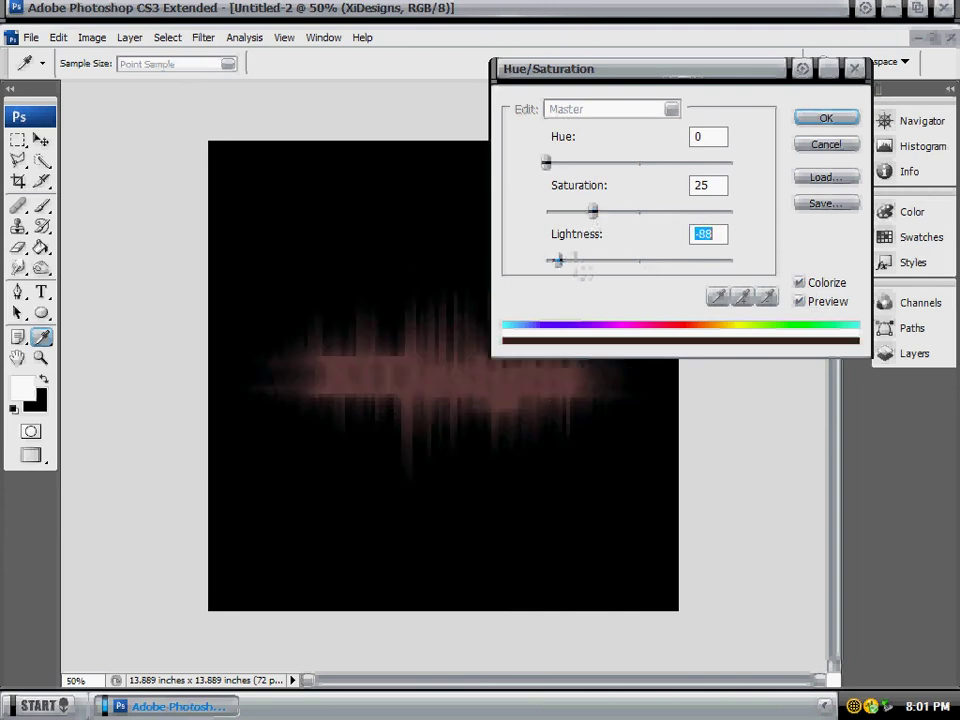
{"action": "left_click_drag", "start_coordinate": [592, 213], "coordinate": [686, 226]}
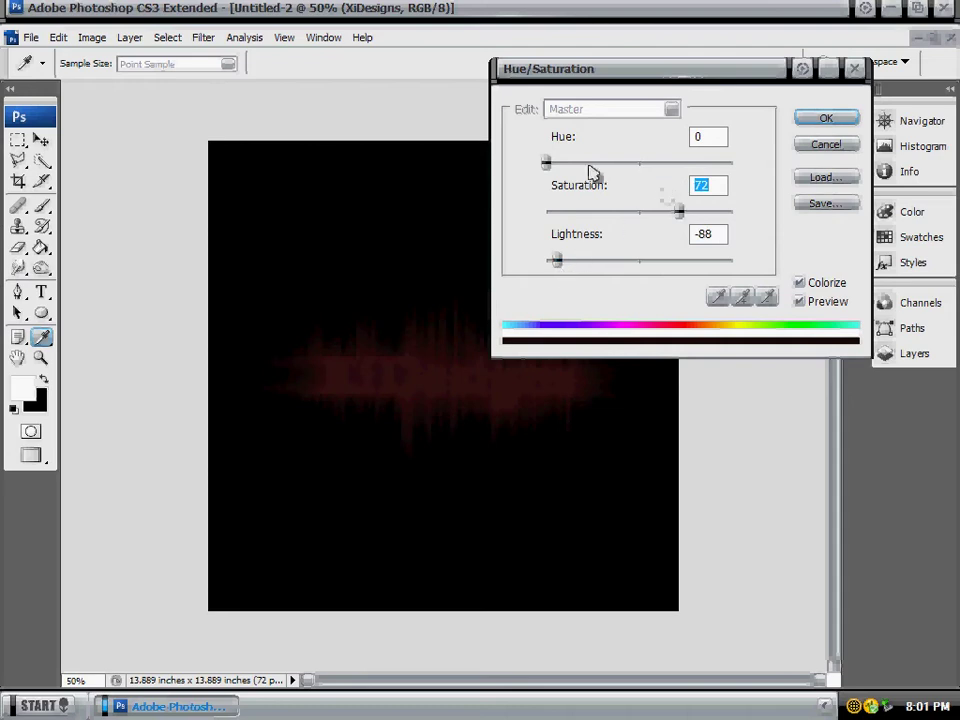
{"action": "mouse_move", "coordinate": [548, 165]}
{"action": "left_mouse_down"}
{"action": "mouse_move", "coordinate": [718, 180]}
{"action": "mouse_move", "coordinate": [542, 184]}
{"action": "left_mouse_up"}
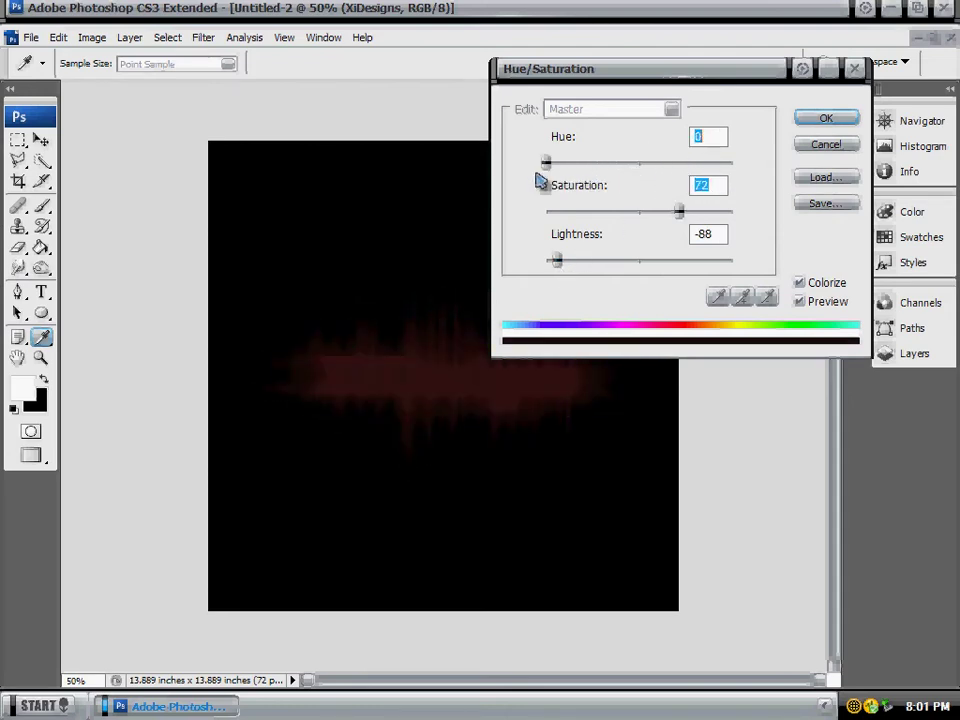
- Confirm the dark red tint and load the XiDesigns layer's pixels as a selection
{"action": "left_click", "coordinate": [826, 119]}
{"action": "key", "text": "v"}
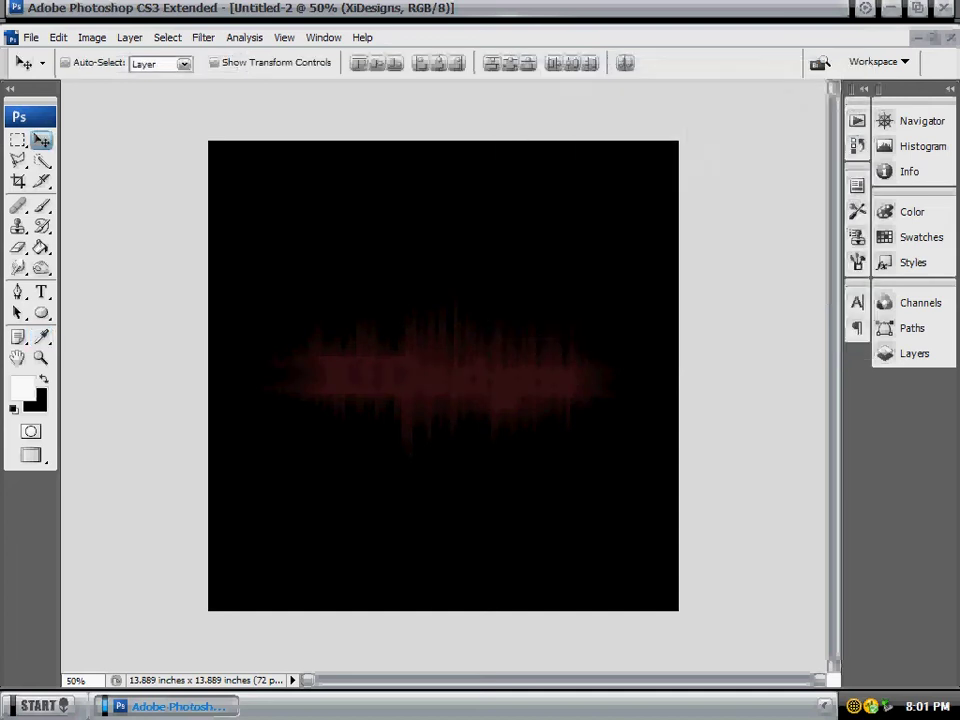
{"action": "left_click", "coordinate": [913, 356]}
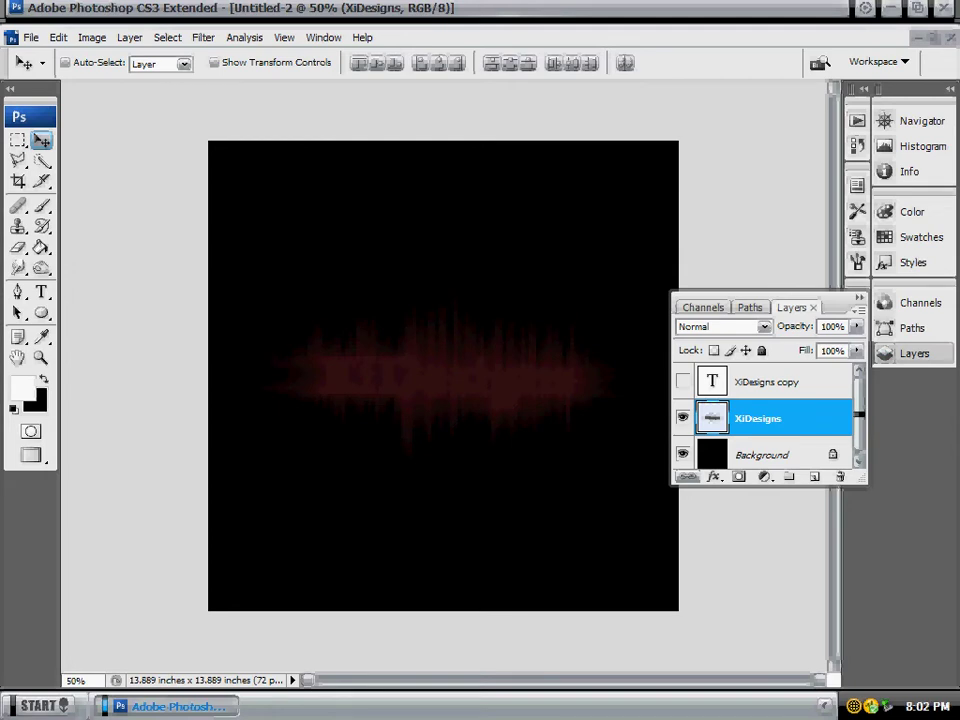
{"action": "left_click", "coordinate": [712, 418], "text": "ctrl"}
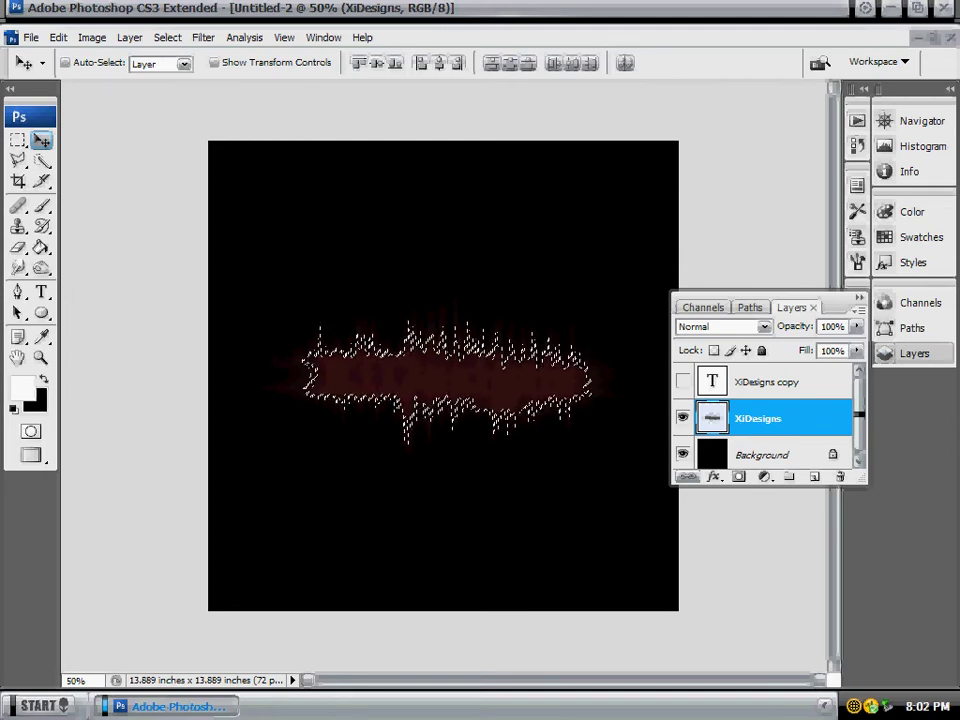
{"action": "left_click", "coordinate": [885, 353]}
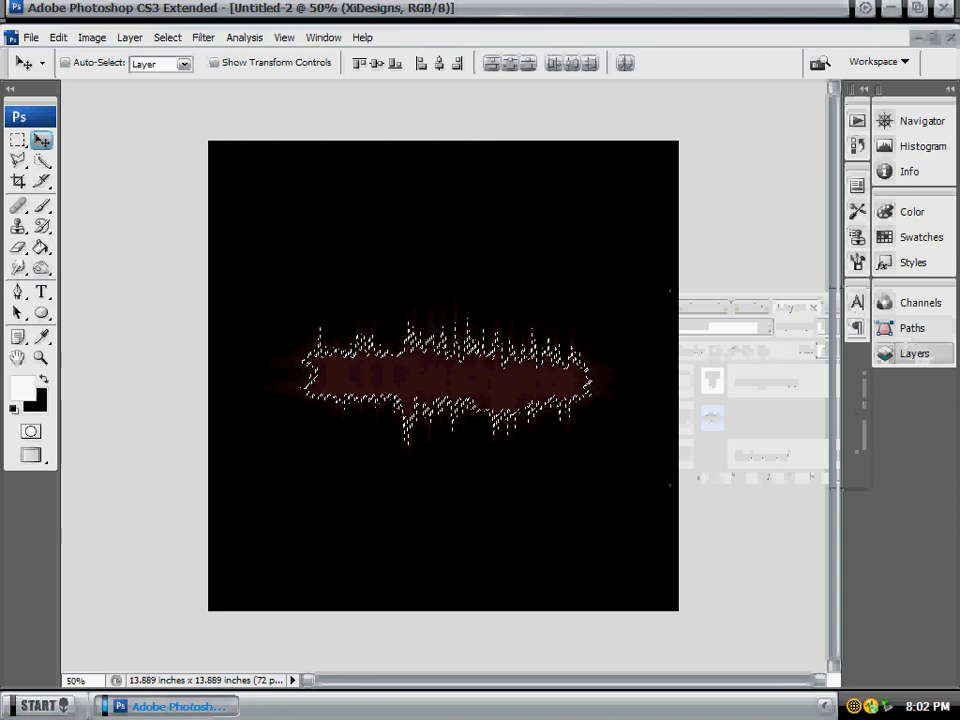
- Stroke the selection with a 1 px inside stroke in grey 5e5e5e
{"action": "left_click", "coordinate": [59, 37]}
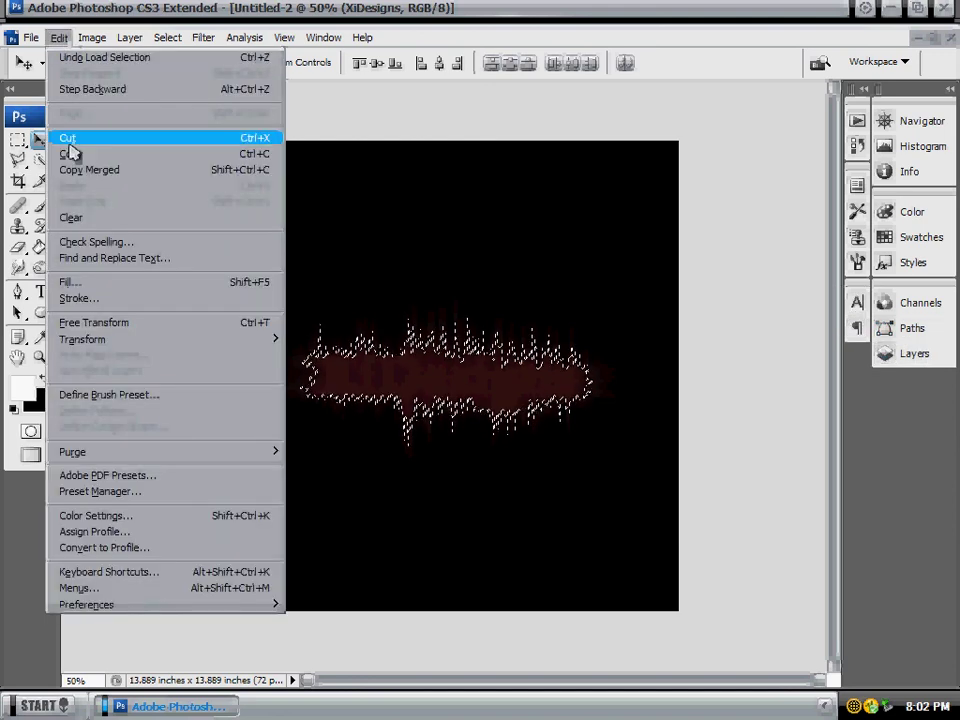
{"action": "left_click", "coordinate": [80, 300]}
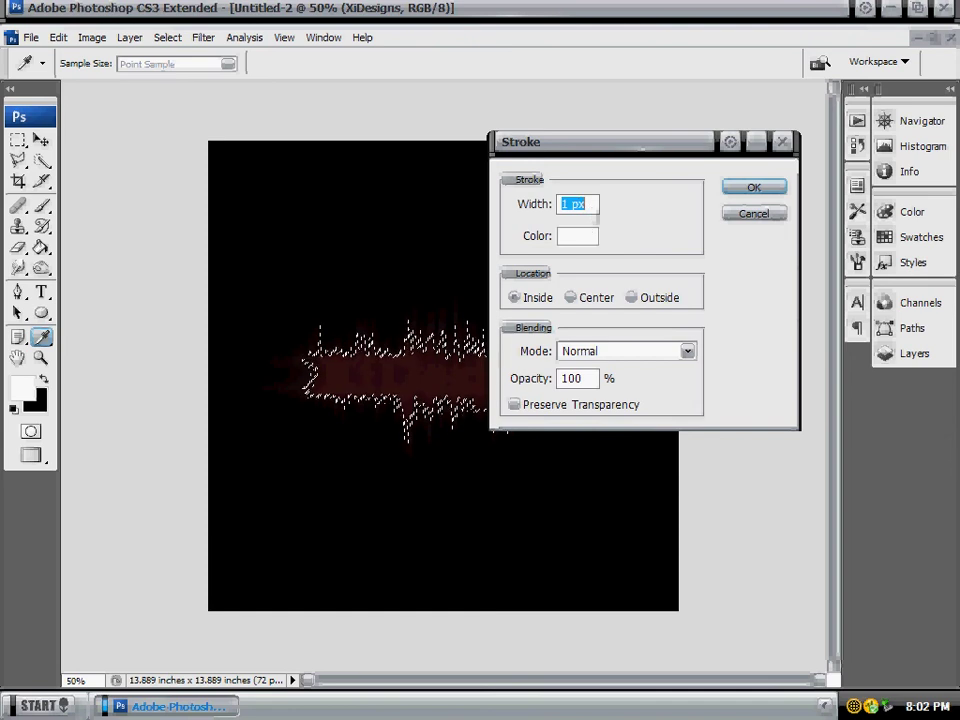
{"action": "left_click", "coordinate": [577, 236]}
{"action": "left_click_drag", "start_coordinate": [392, 224], "coordinate": [392, 255]}
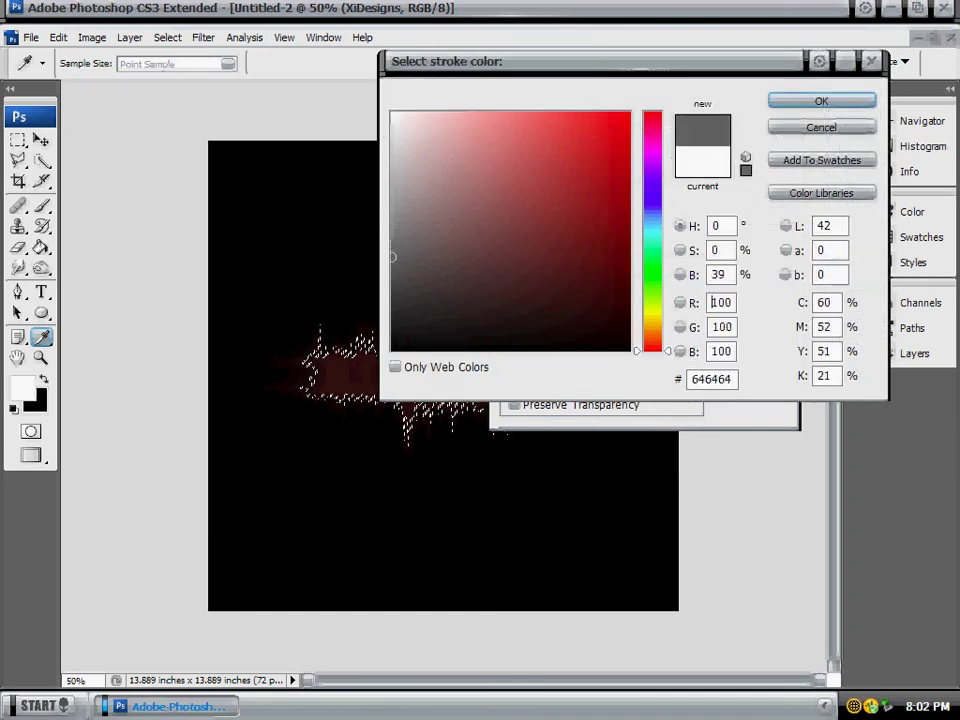
{"action": "left_click_drag", "start_coordinate": [392, 255], "coordinate": [392, 262]}
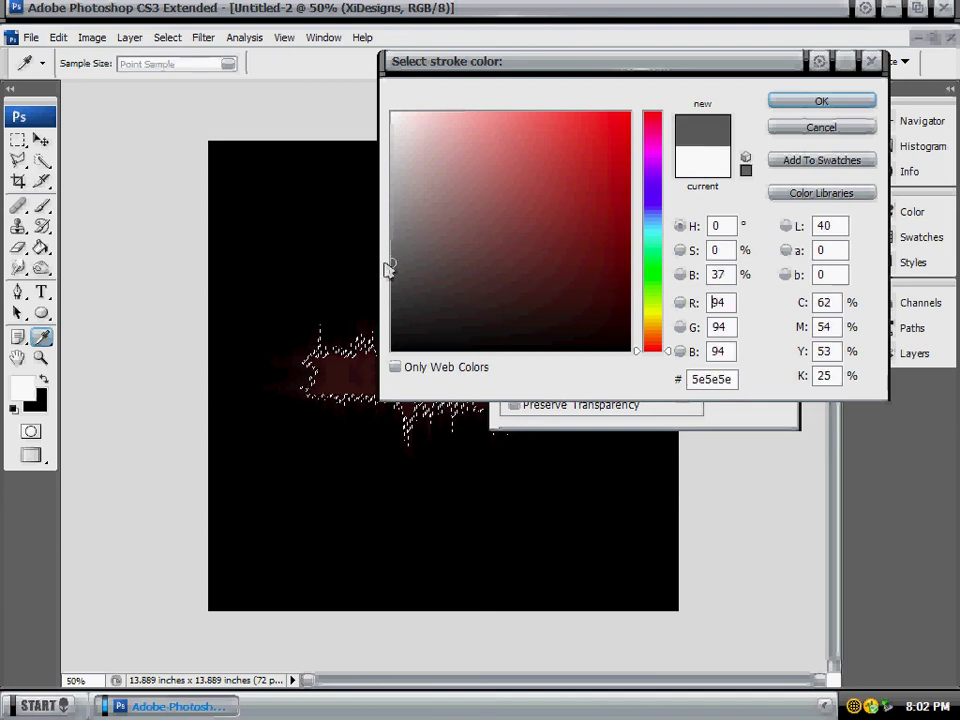
{"action": "left_click", "coordinate": [784, 101]}
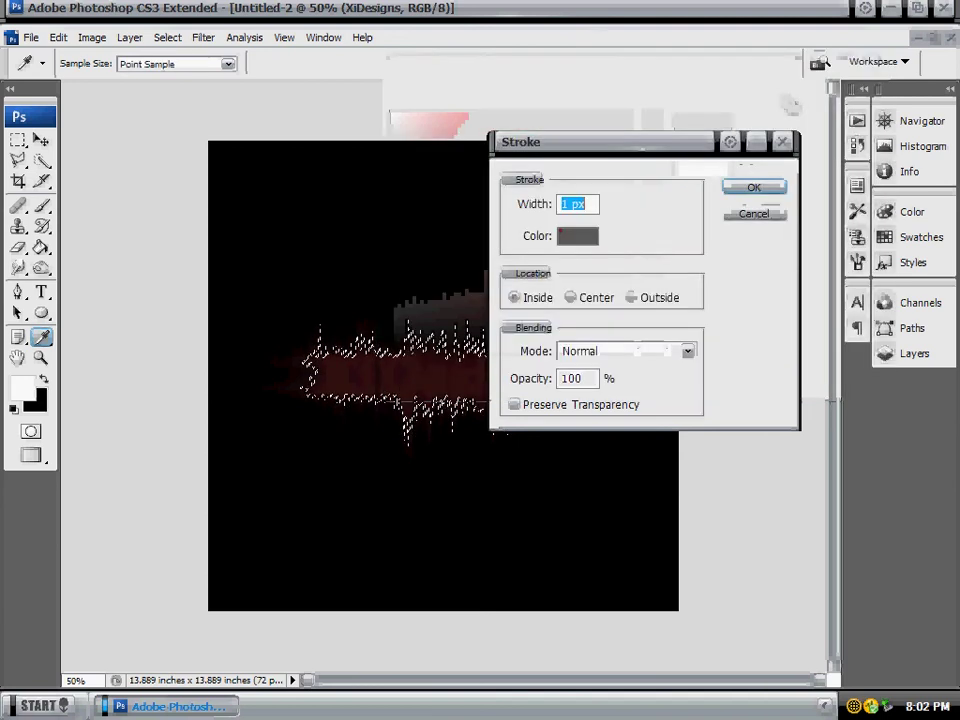
{"action": "left_click", "coordinate": [750, 186]}
- Deselect the text and zoom in and back out to inspect the streak burst
{"action": "key", "text": "v"}
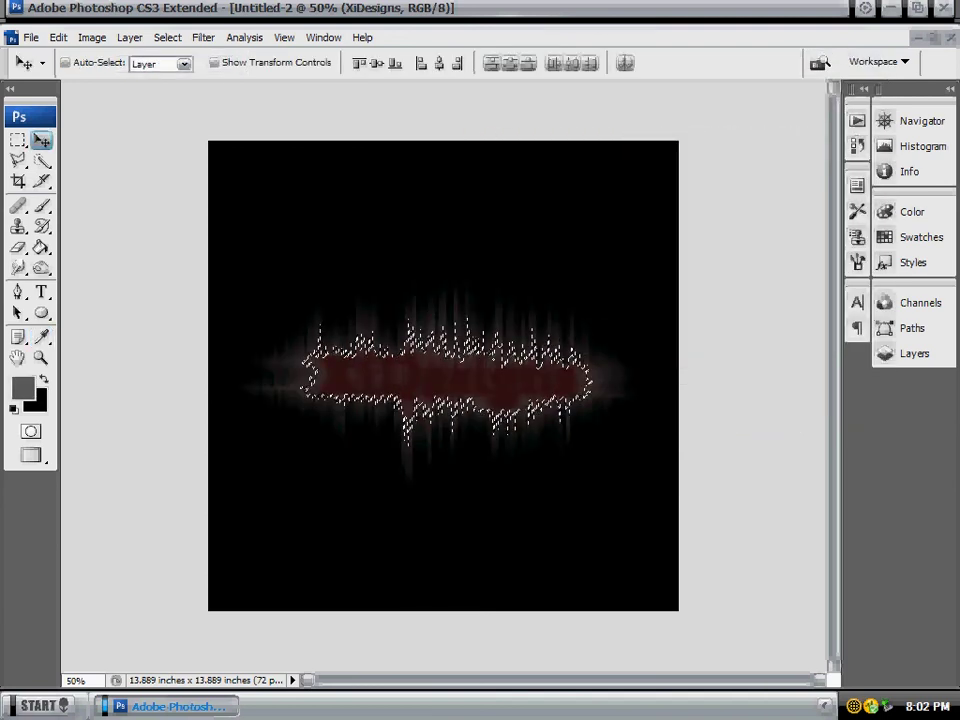
{"action": "key", "text": "ctrl+d"}
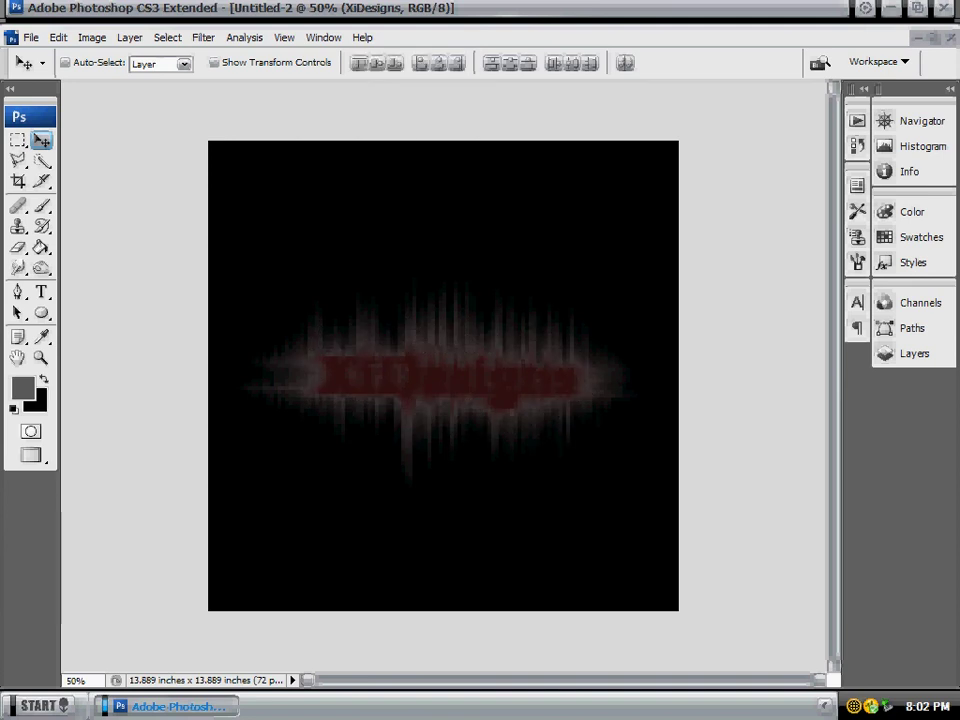
{"action": "scroll", "coordinate": [443, 375], "scroll_direction": "up", "scroll_amount": 1}
{"action": "scroll", "coordinate": [443, 375], "scroll_direction": "up", "scroll_amount": 1}
{"action": "scroll", "coordinate": [443, 375], "scroll_direction": "up", "scroll_amount": 1}
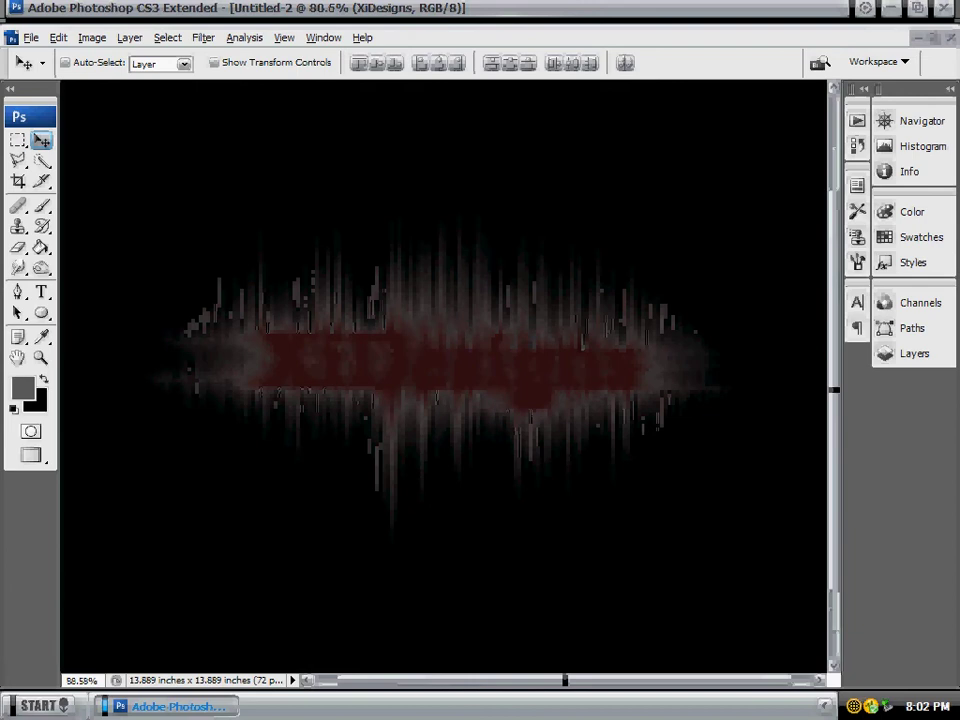
{"action": "scroll", "coordinate": [443, 375], "scroll_direction": "up", "scroll_amount": 1}
{"action": "scroll", "coordinate": [443, 375], "scroll_direction": "down", "scroll_amount": 1}
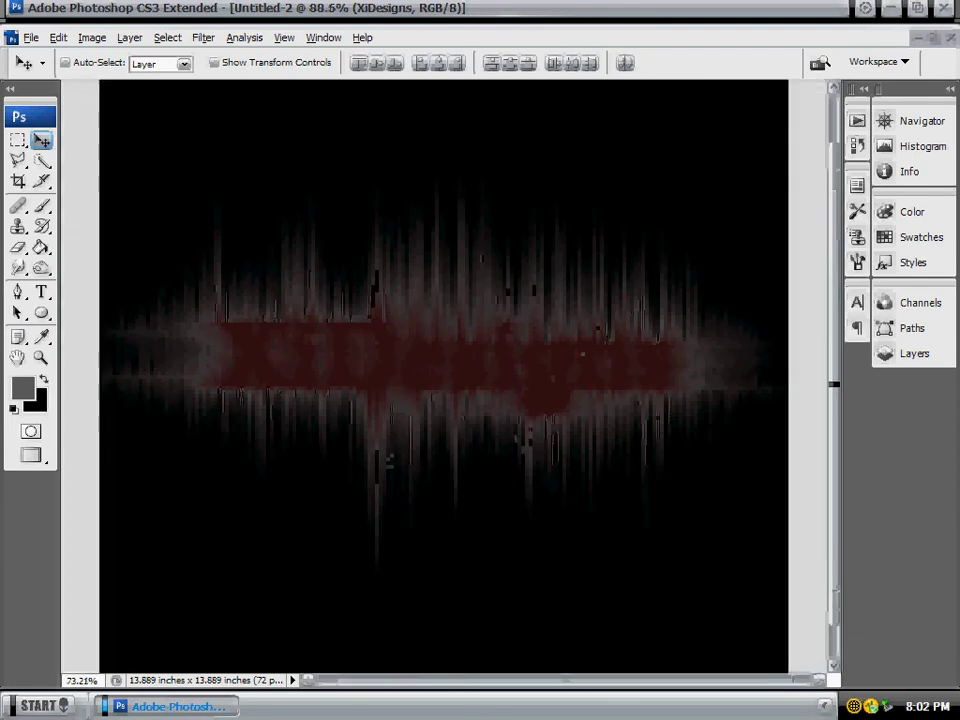
{"action": "scroll", "coordinate": [443, 375], "scroll_direction": "down", "scroll_amount": 1}
{"action": "scroll", "coordinate": [443, 375], "scroll_direction": "down", "scroll_amount": 1}
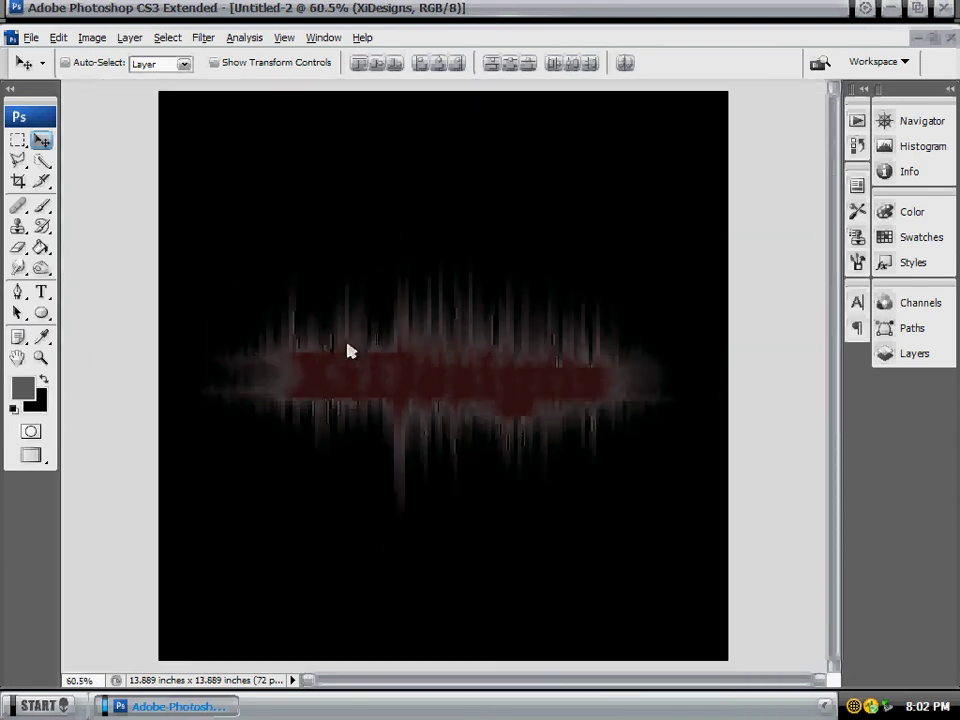
- Show the hidden 'XiDesigns copy' layer and make it the active layer
{"action": "left_click", "coordinate": [914, 355]}
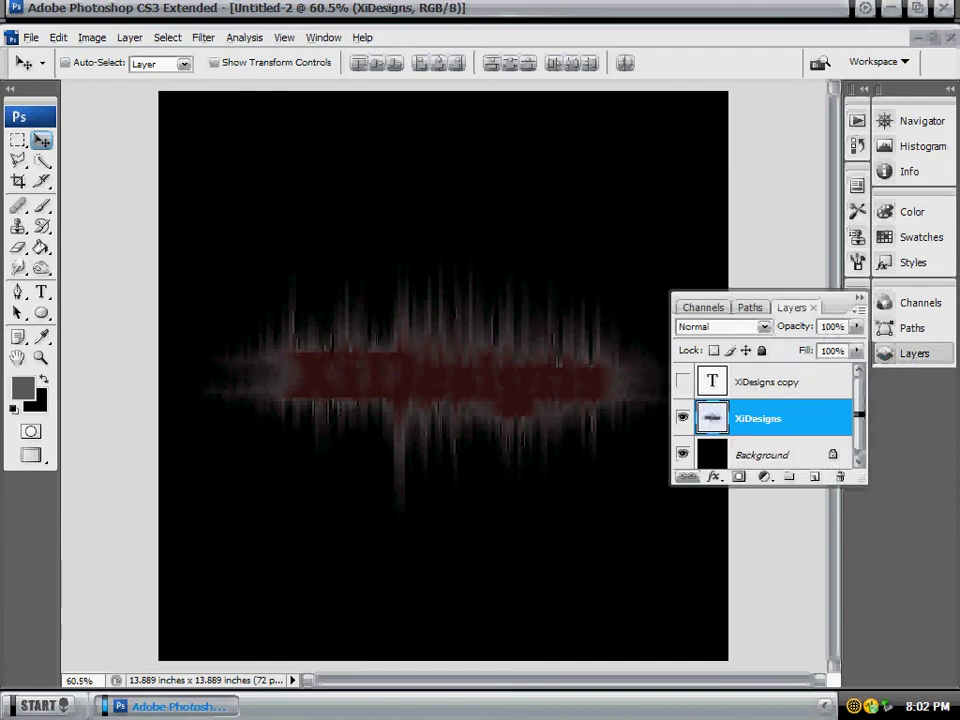
{"action": "left_click", "coordinate": [683, 381]}
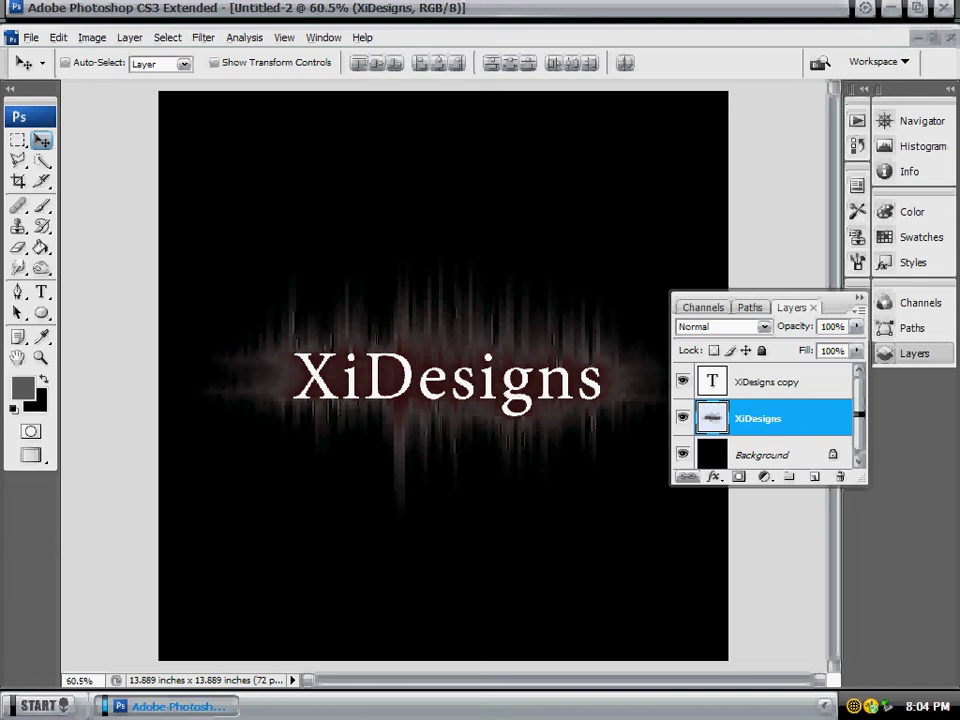
{"action": "key", "text": "alt+bracketright"}
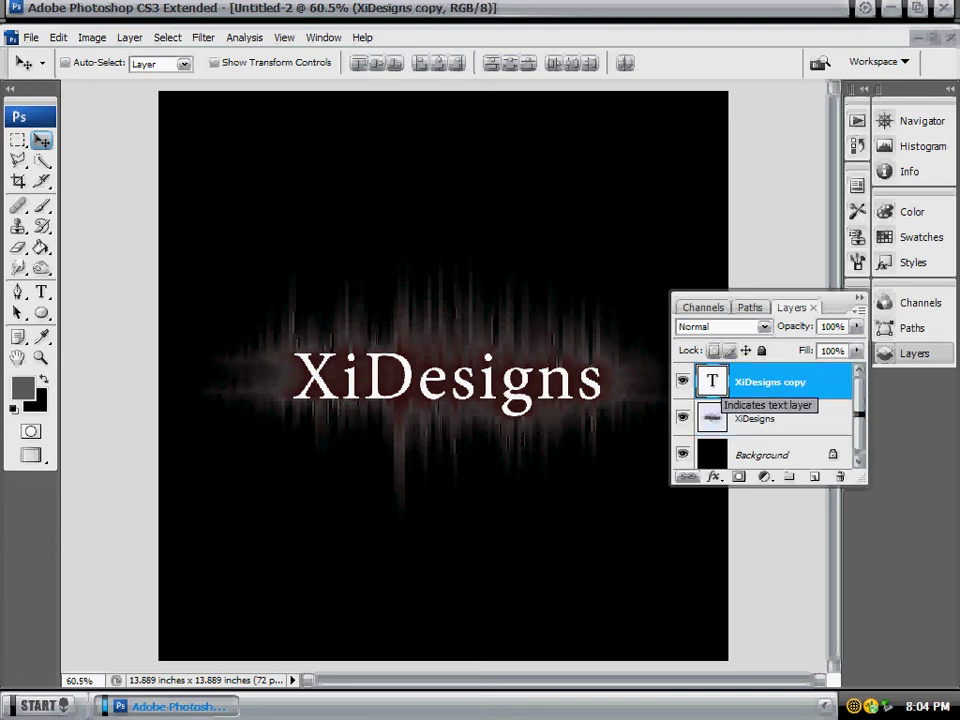
- Select all the 'XiDesigns copy' text and set its colour to black #000000 in the Character panel
{"action": "left_click", "coordinate": [41, 291]}
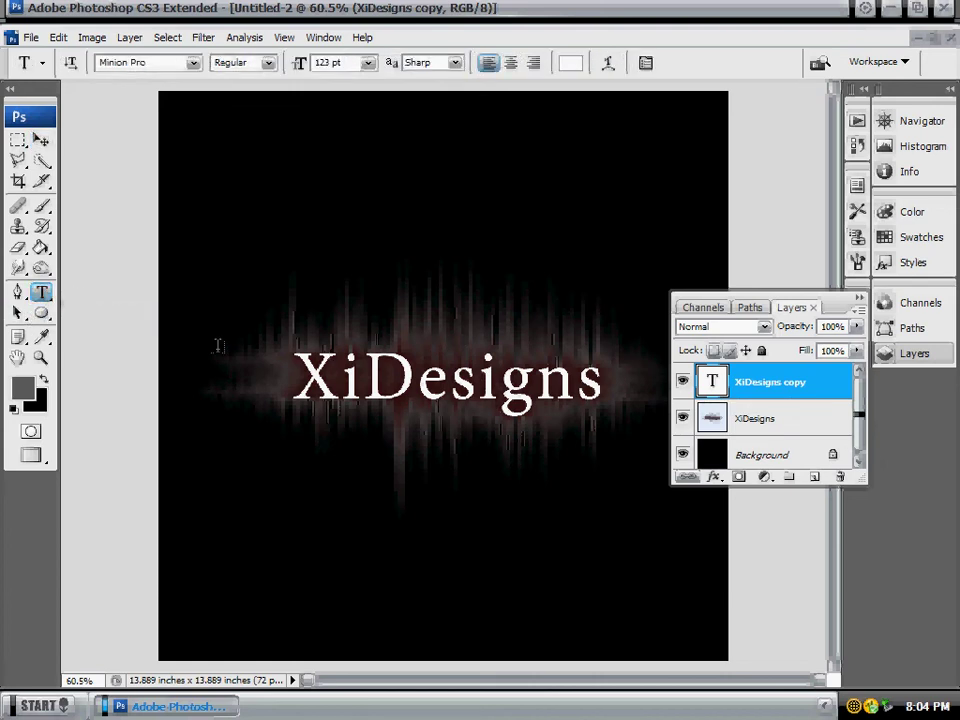
{"action": "left_click", "coordinate": [367, 373]}
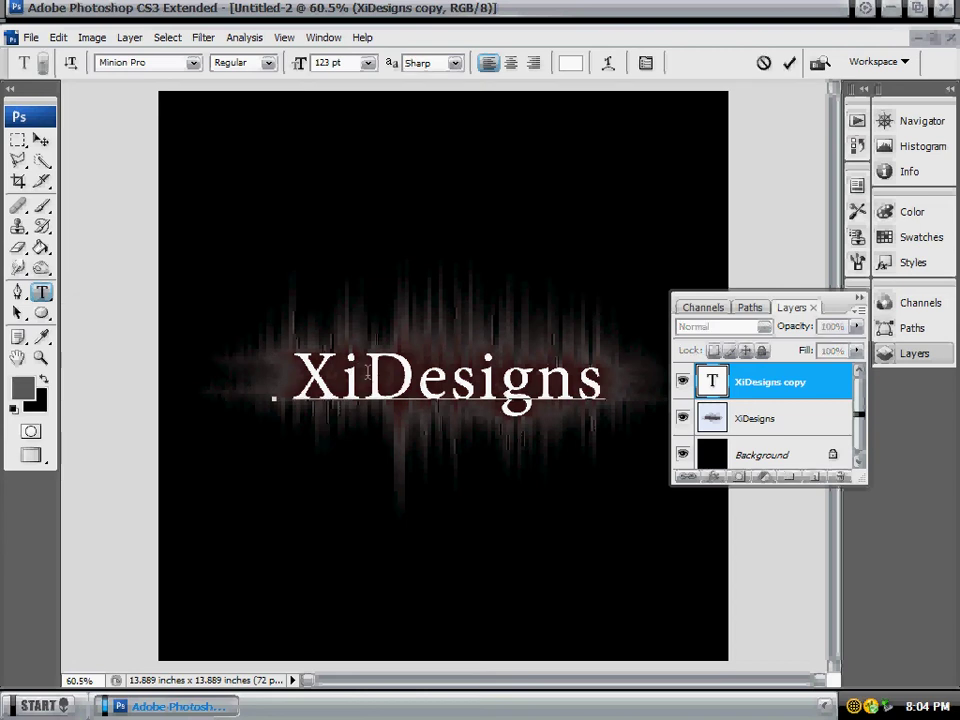
{"action": "key", "text": "ctrl+a"}
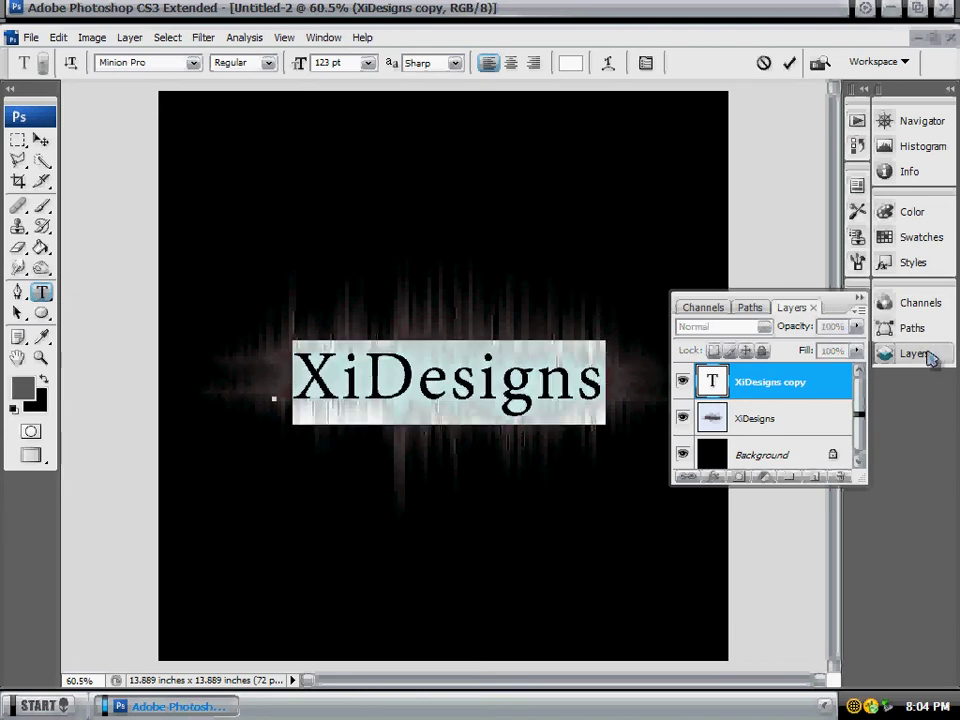
{"action": "left_click", "coordinate": [930, 358]}
{"action": "left_click", "coordinate": [857, 302]}
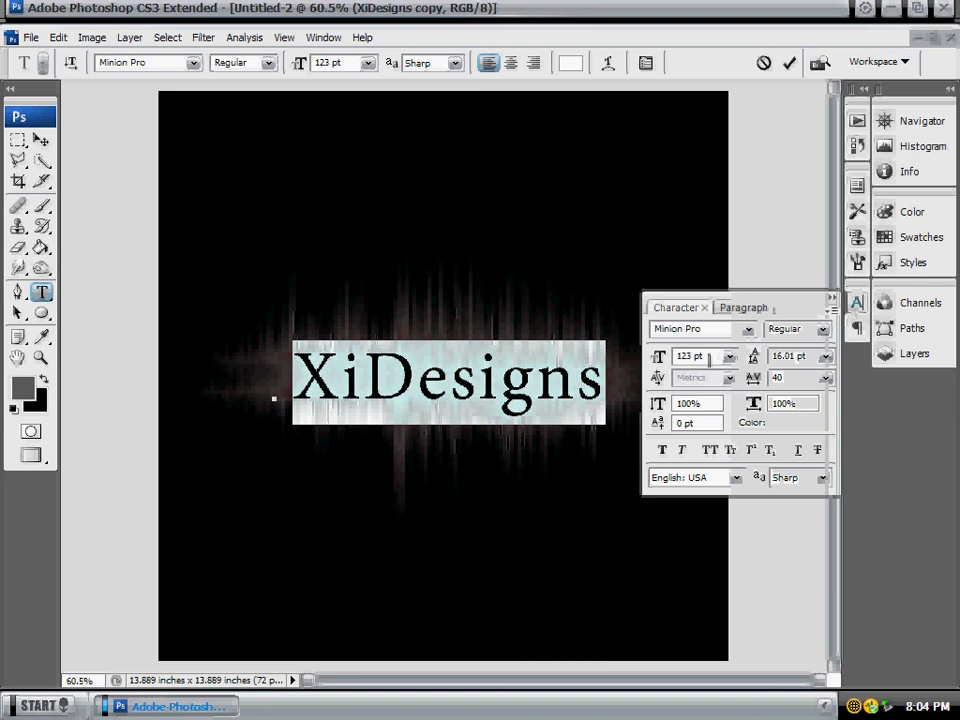
{"action": "left_click", "coordinate": [792, 422]}
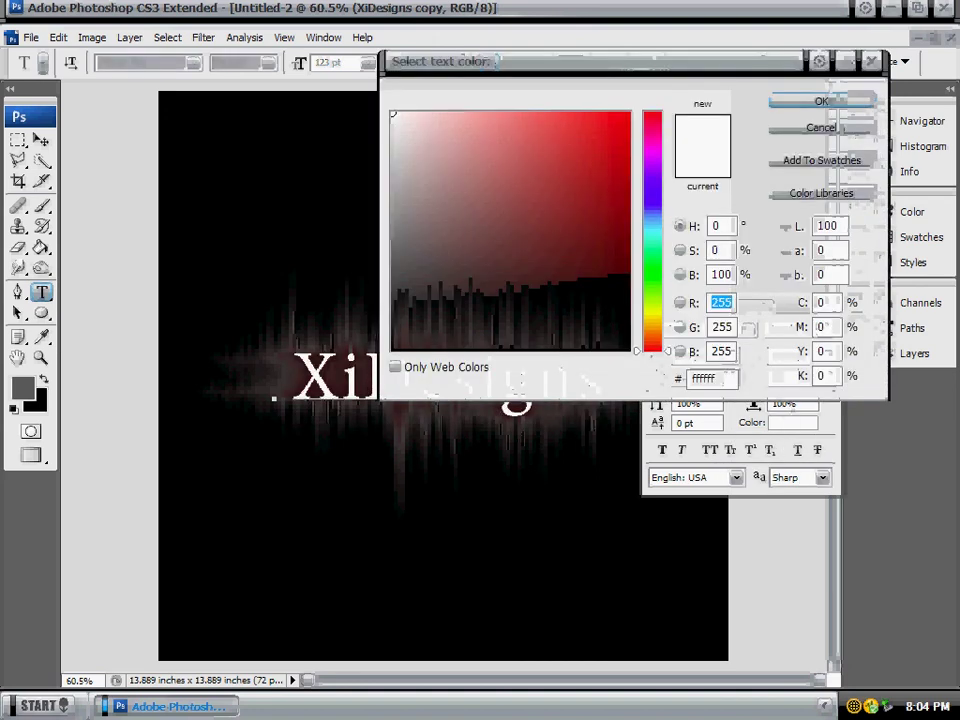
{"action": "left_click", "coordinate": [395, 348]}
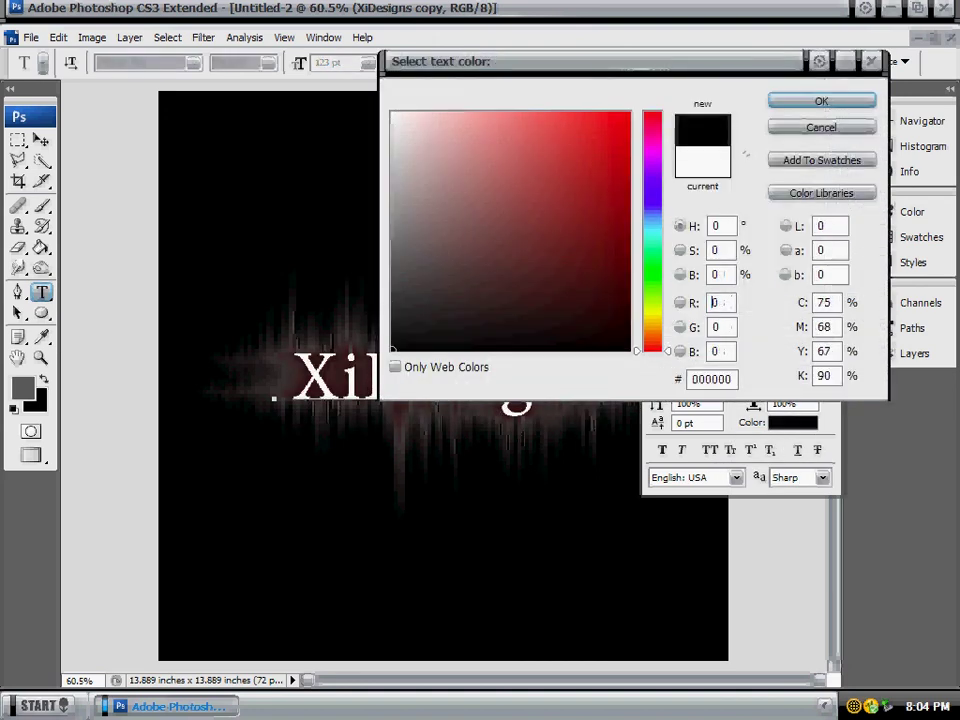
{"action": "left_click", "coordinate": [807, 103]}
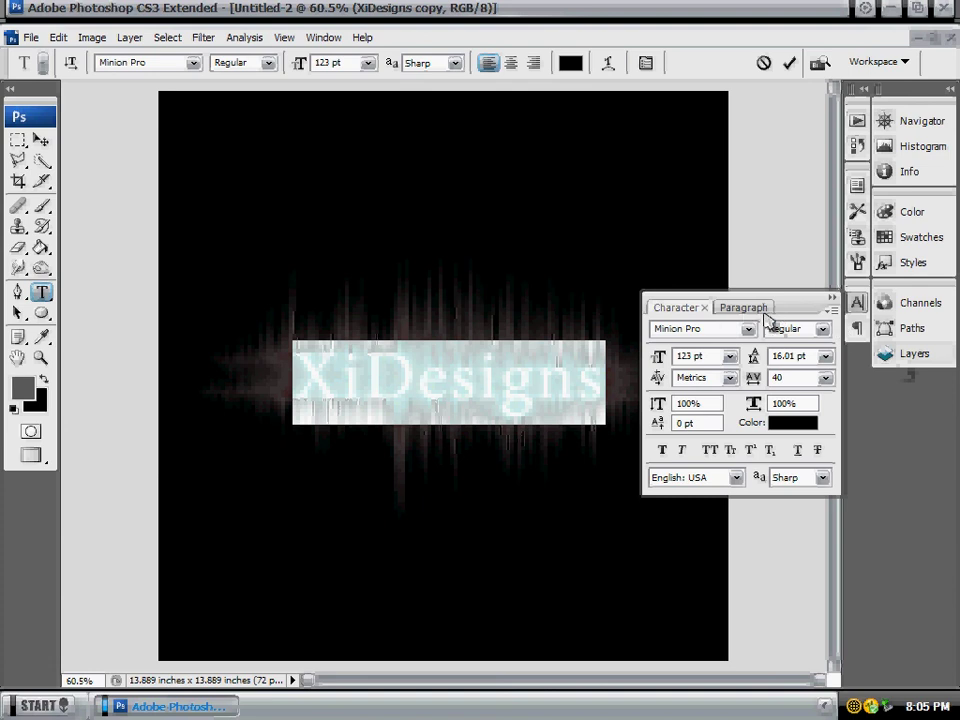
{"action": "left_click", "coordinate": [482, 385]}
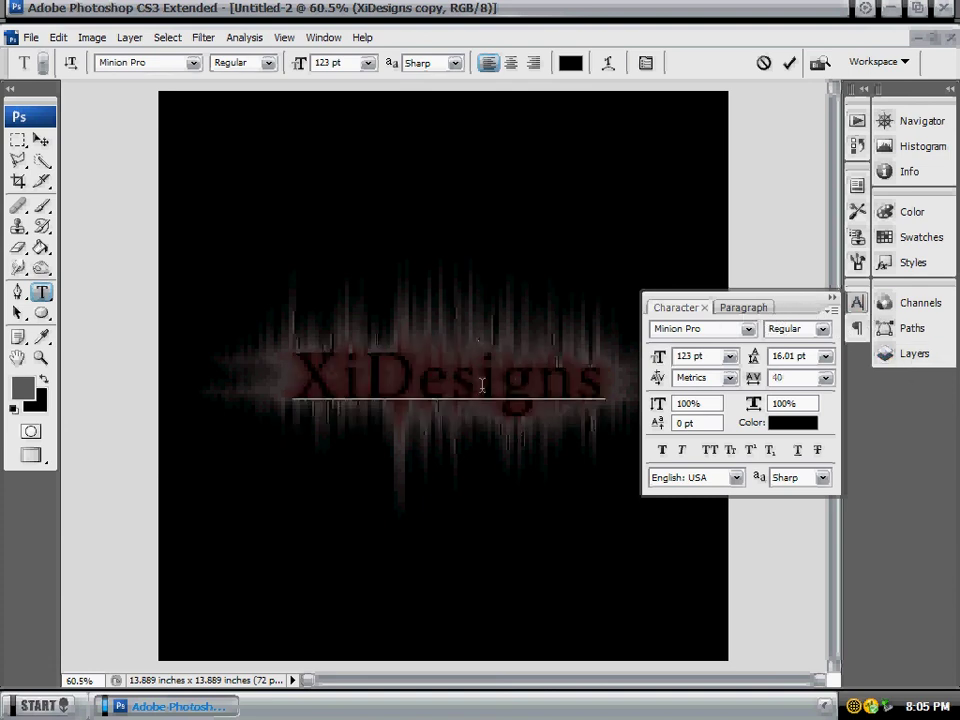
{"action": "left_click", "coordinate": [857, 302]}
{"action": "left_click", "coordinate": [918, 356]}
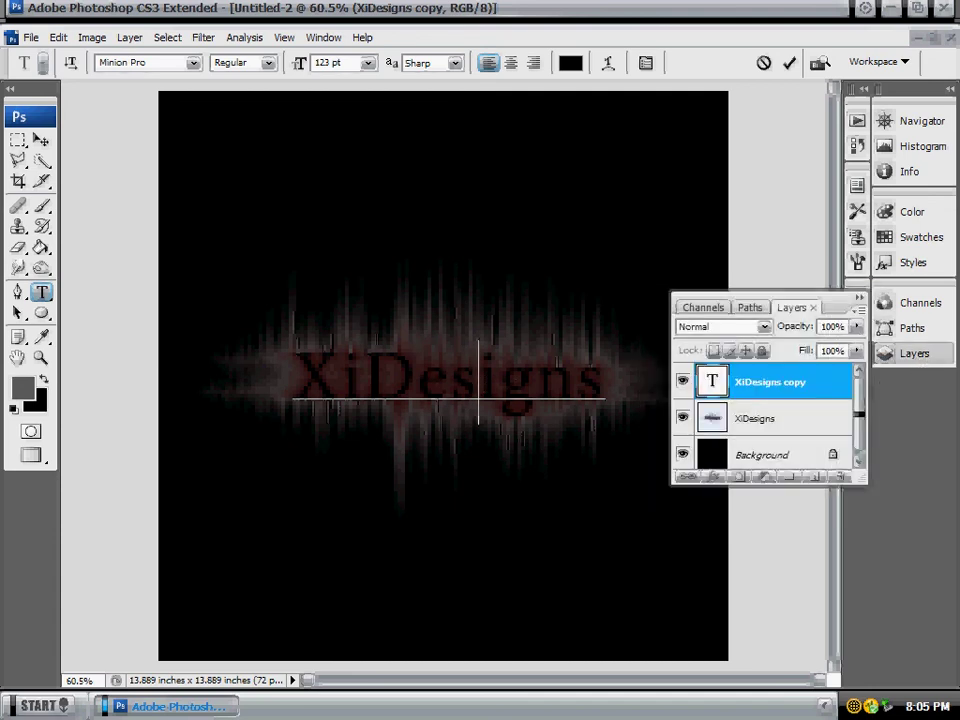
- Add a Drop Shadow with Spread 13 and Size 24 to the black XiDesigns text
{"action": "left_click", "coordinate": [820, 381]}
{"action": "double_click", "coordinate": [820, 381]}
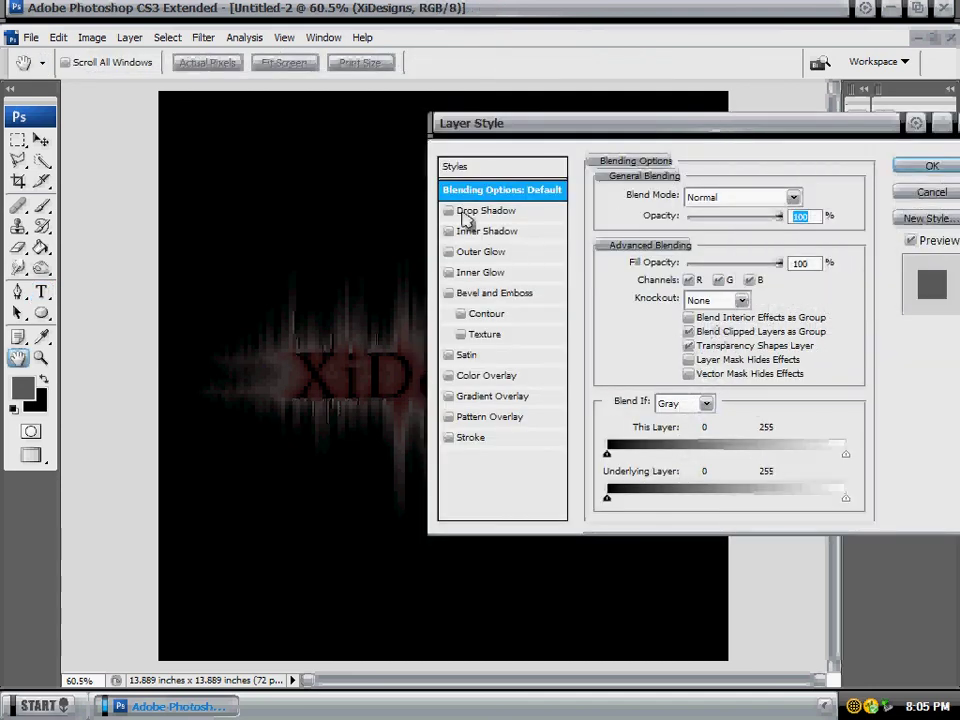
{"action": "mouse_move", "coordinate": [515, 130]}
{"action": "left_mouse_down"}
{"action": "mouse_move", "coordinate": [612, 126]}
{"action": "mouse_move", "coordinate": [543, 96]}
{"action": "left_mouse_up"}
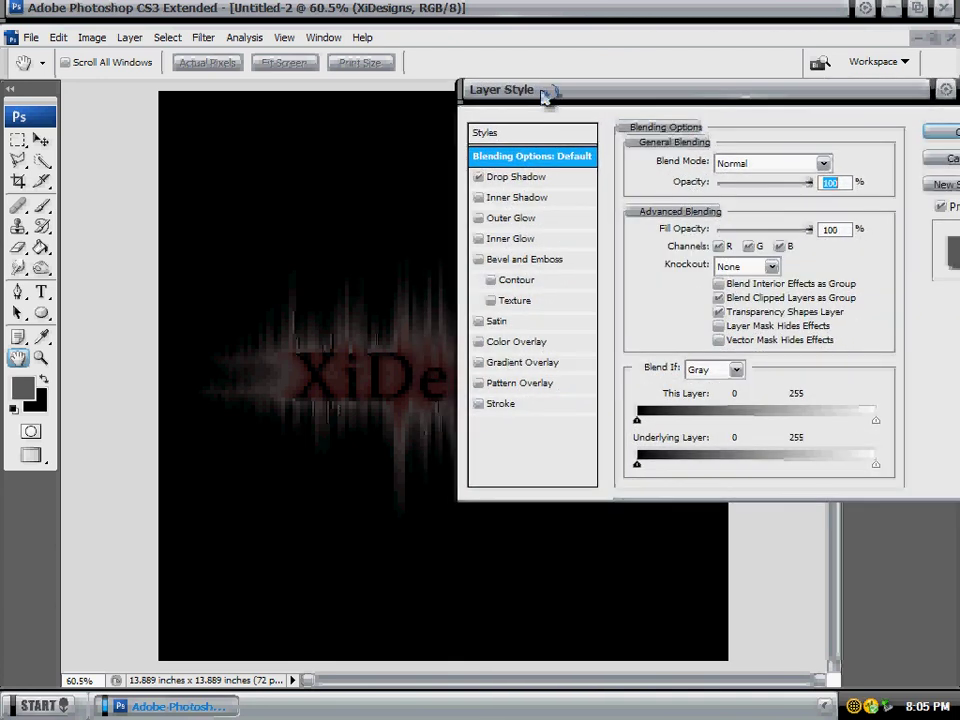
{"action": "left_click", "coordinate": [518, 180]}
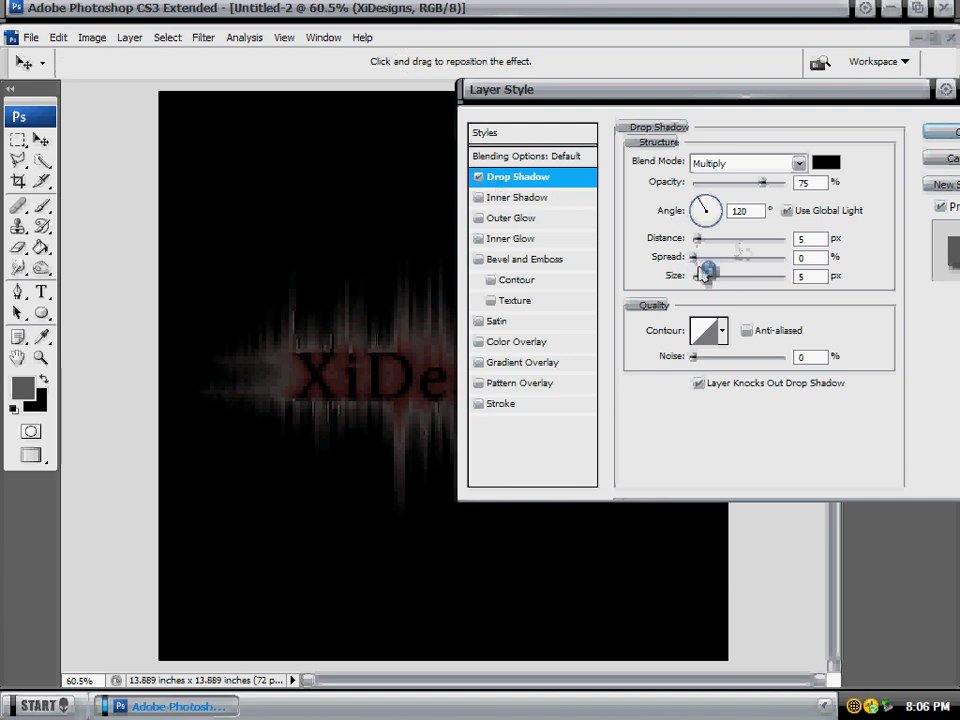
{"action": "mouse_move", "coordinate": [695, 257]}
{"action": "left_mouse_down"}
{"action": "mouse_move", "coordinate": [704, 257]}
{"action": "mouse_move", "coordinate": [709, 278]}
{"action": "mouse_move", "coordinate": [700, 279]}
{"action": "mouse_move", "coordinate": [708, 280]}
{"action": "left_mouse_up"}
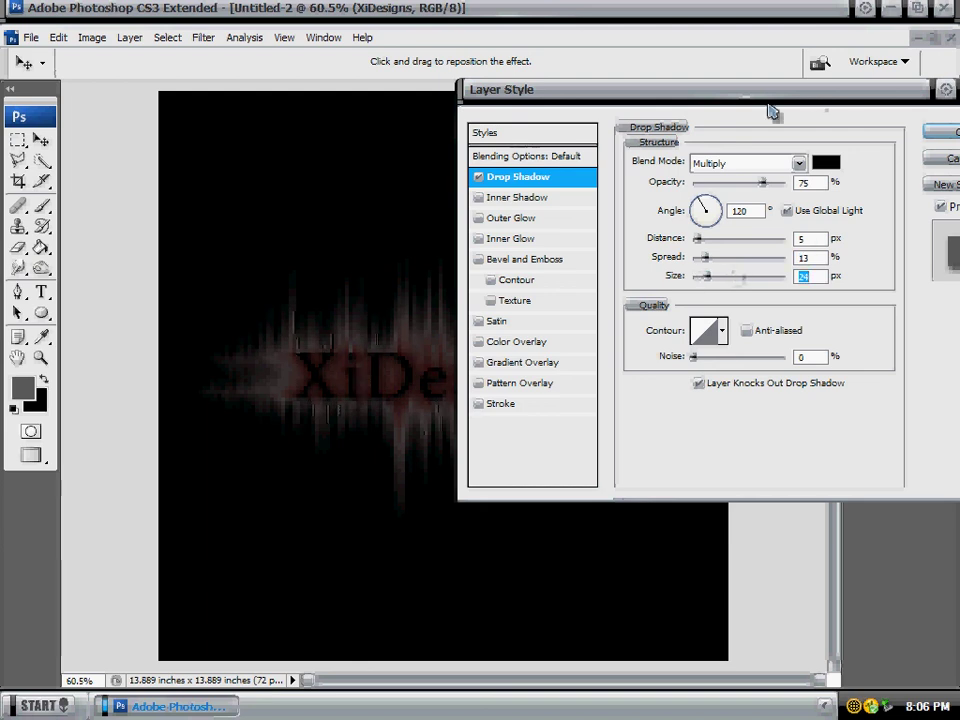
{"action": "left_click_drag", "start_coordinate": [605, 89], "coordinate": [580, 81]}
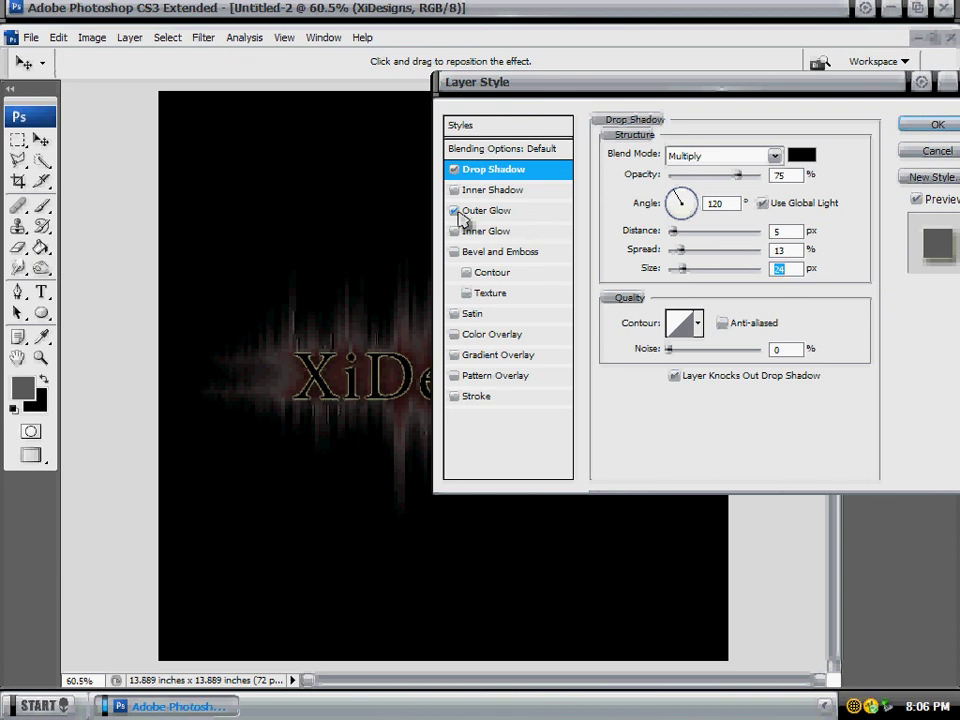
- Add a dark grey Outer Glow and apply the layer styles
{"action": "left_click", "coordinate": [503, 212]}
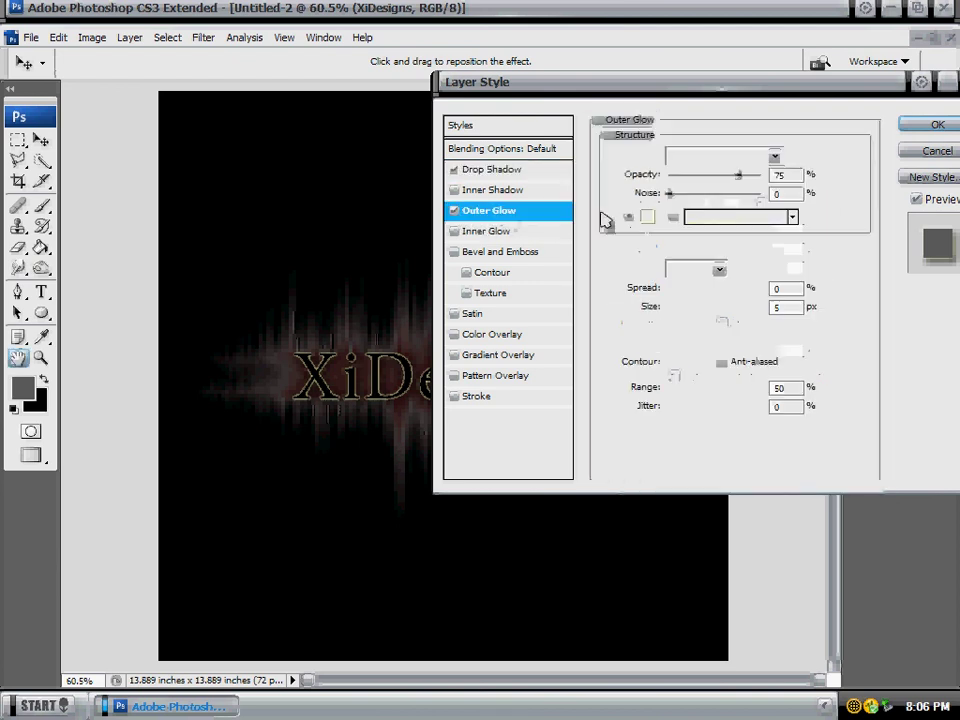
{"action": "left_click", "coordinate": [649, 214]}
{"action": "left_click_drag", "start_coordinate": [452, 113], "coordinate": [393, 302]}
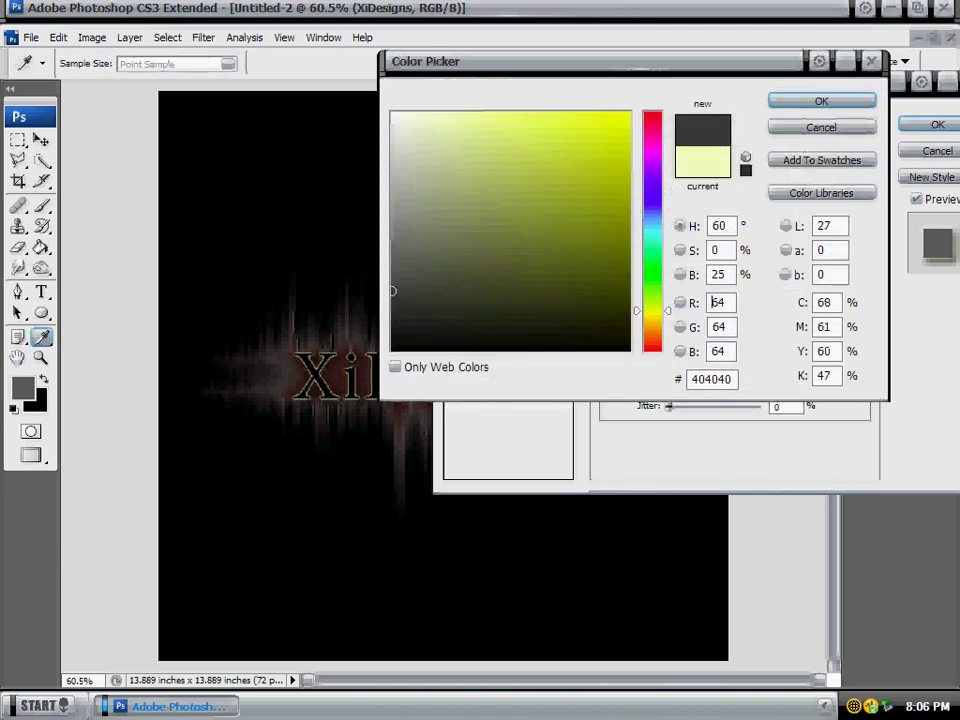
{"action": "left_click", "coordinate": [800, 115]}
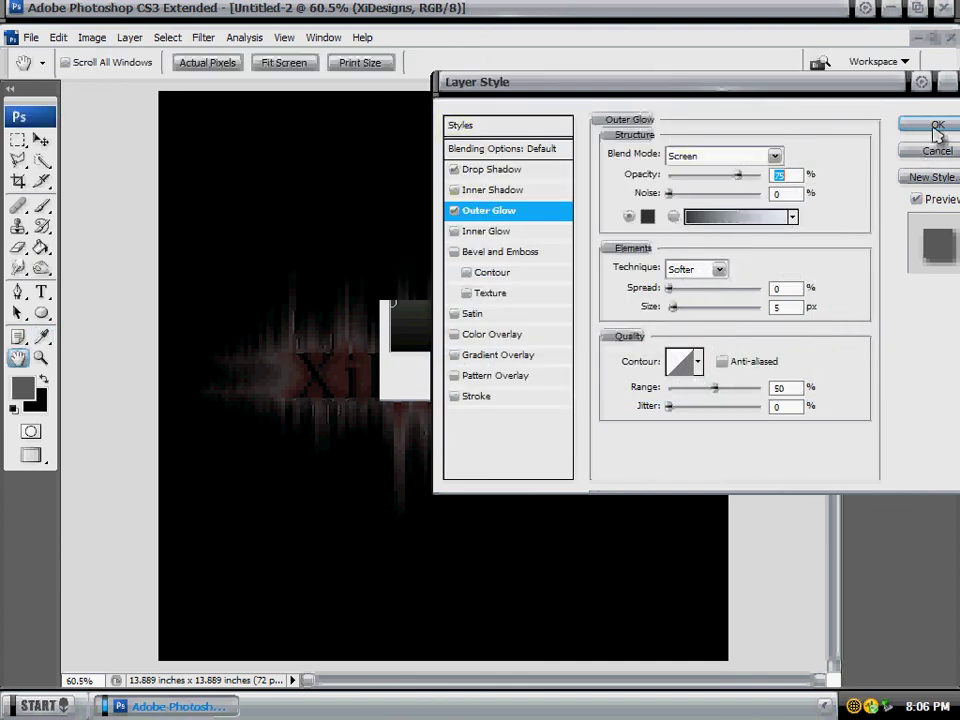
{"action": "left_click", "coordinate": [935, 124]}
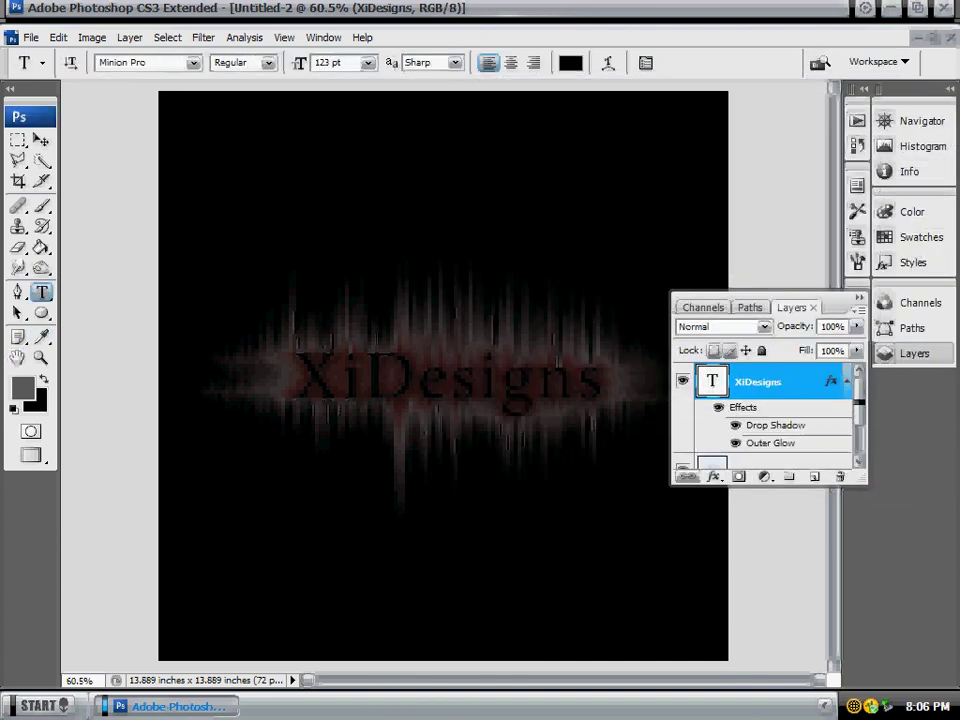
{"action": "left_click", "coordinate": [913, 354]}
{"action": "left_click", "coordinate": [905, 121]}
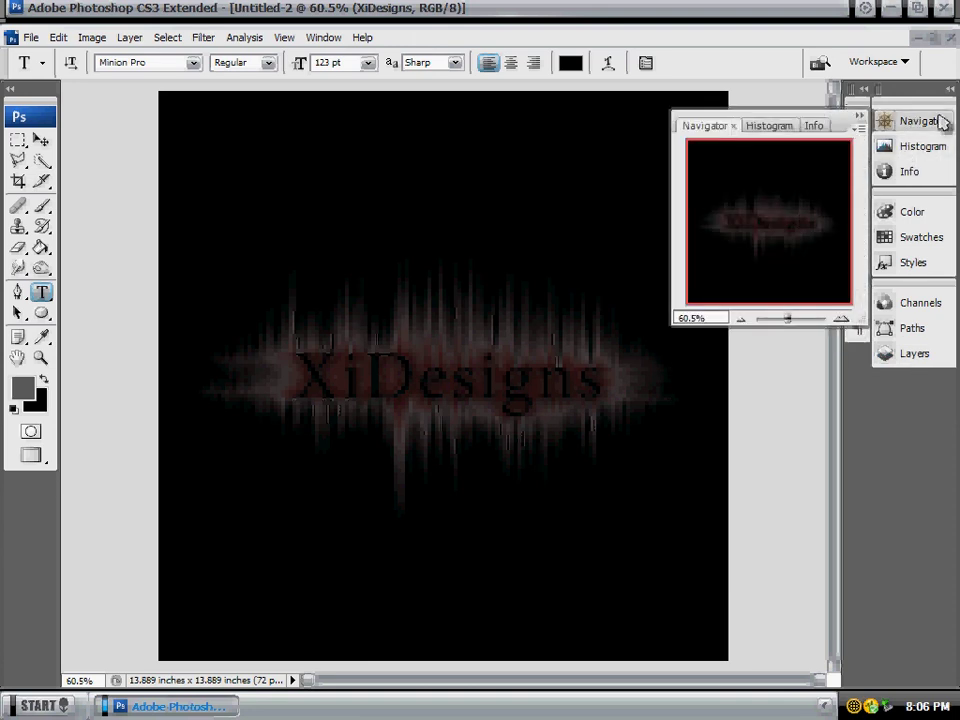
{"action": "left_click", "coordinate": [940, 121]}
{"action": "left_click", "coordinate": [909, 356]}
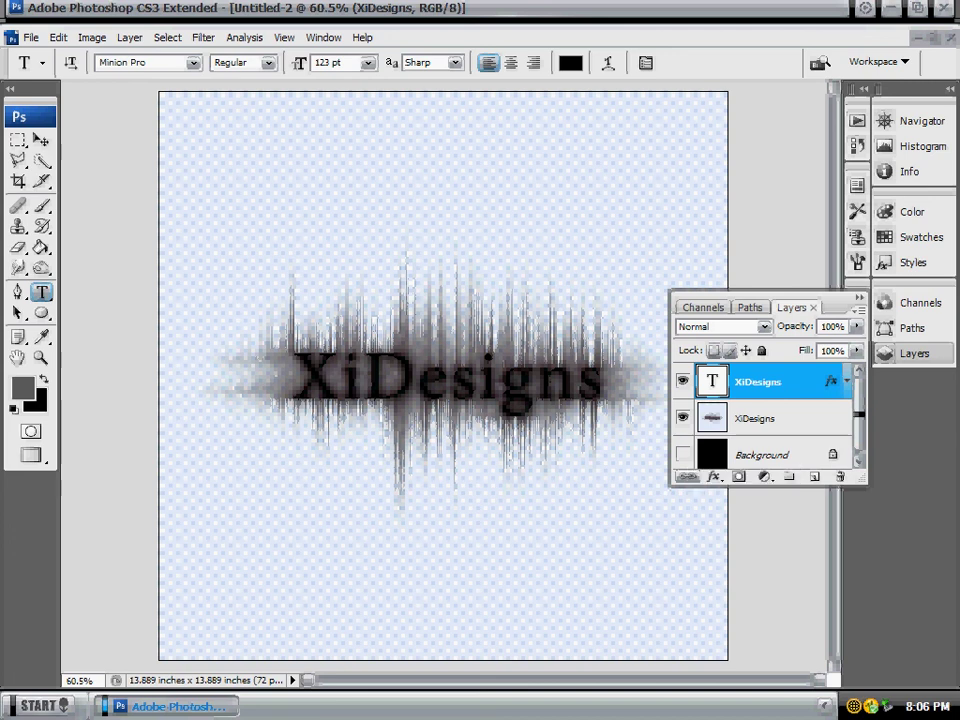
{"action": "left_click", "coordinate": [682, 454]}
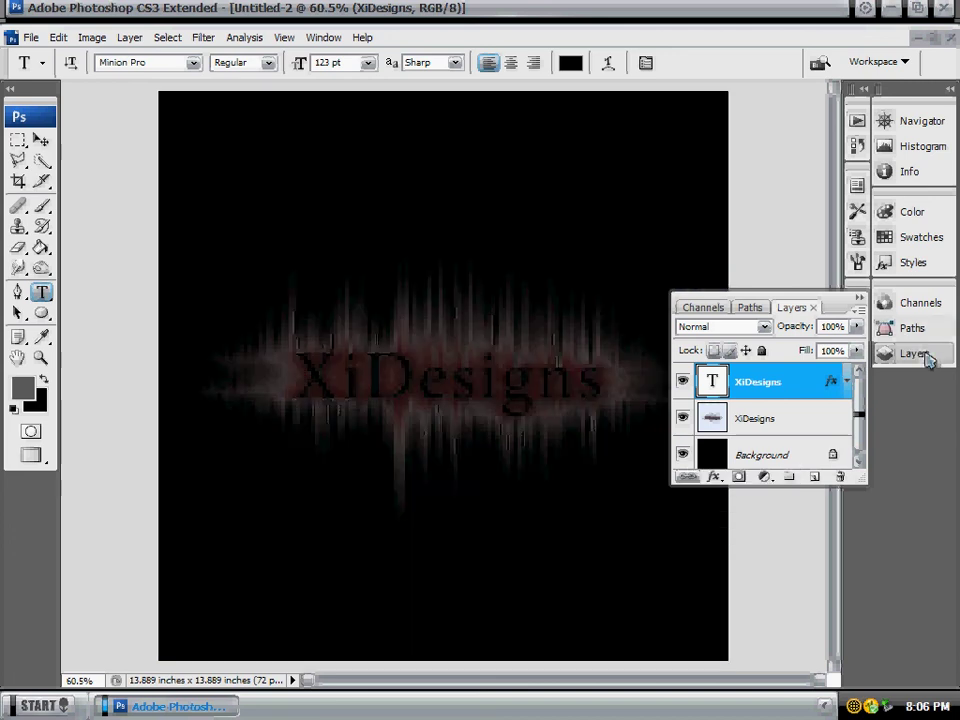
{"action": "left_click", "coordinate": [914, 354]}
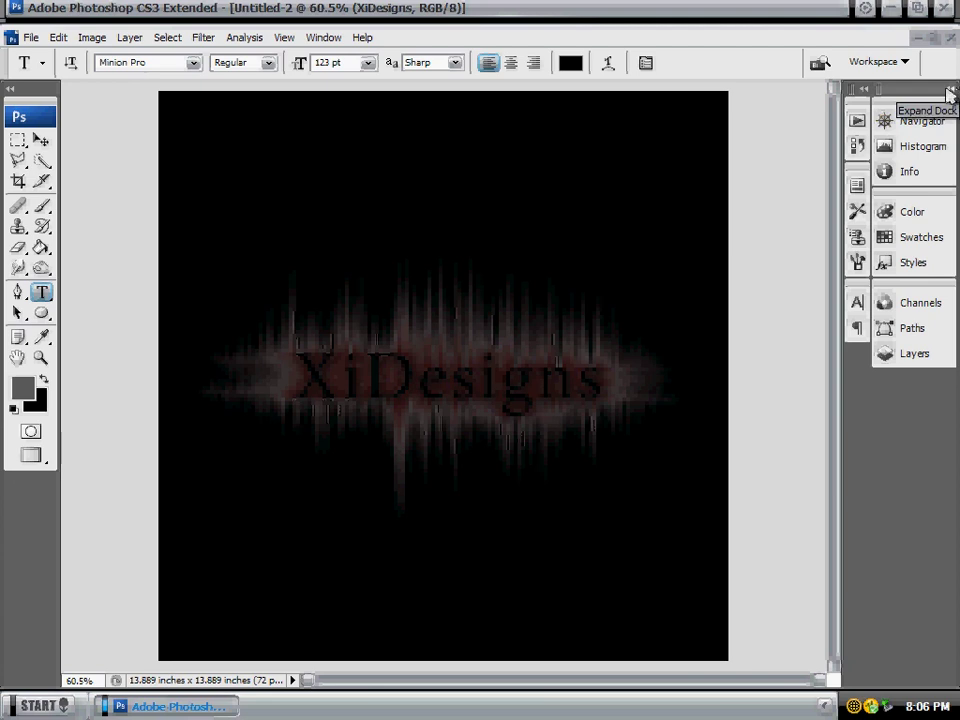